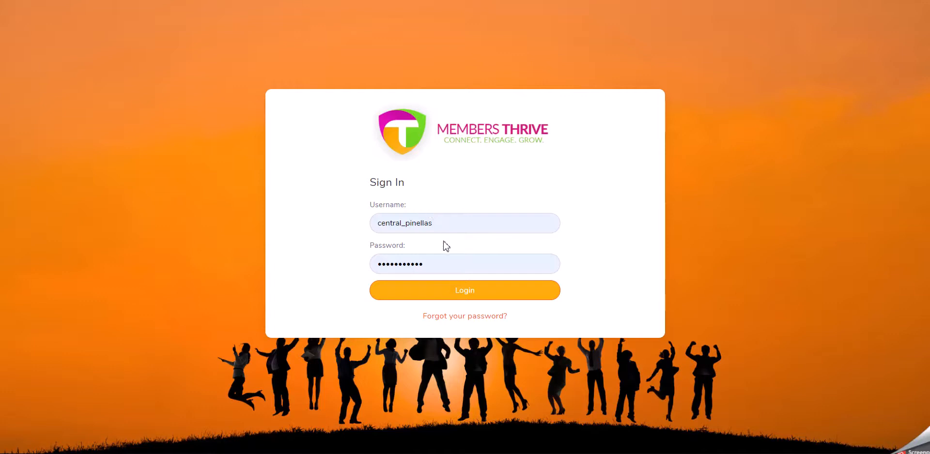
- Sign in to the Members Thrive account and scroll through the dashboard overview
{"action": "left_click", "coordinate": [477, 293]}
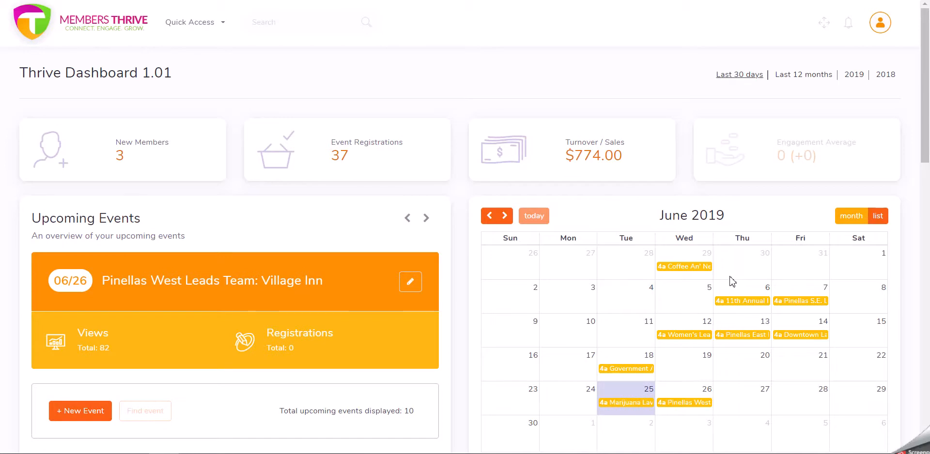
{"action": "scroll", "coordinate": [464, 267], "scroll_direction": "down", "scroll_amount": 5}
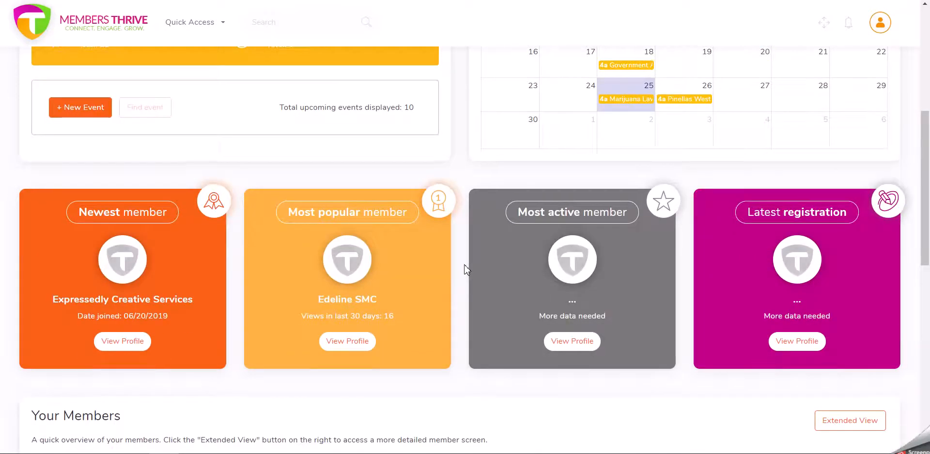
{"action": "scroll", "coordinate": [464, 269], "scroll_direction": "down", "scroll_amount": 9}
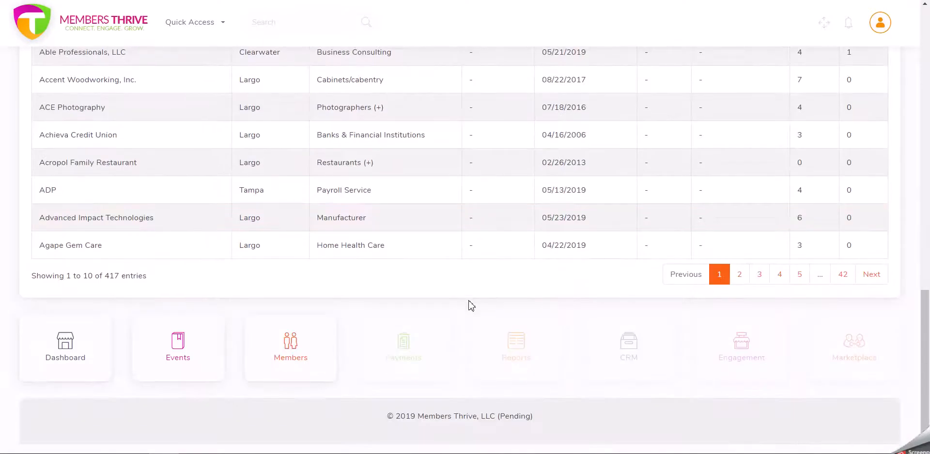
{"action": "scroll", "coordinate": [470, 305], "scroll_direction": "up", "scroll_amount": 14}
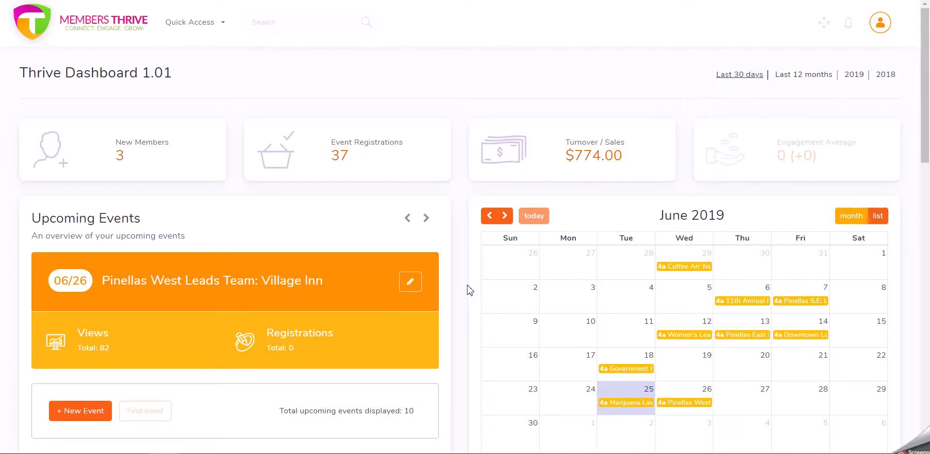
{"action": "scroll", "coordinate": [469, 291], "scroll_direction": "down", "scroll_amount": 13}
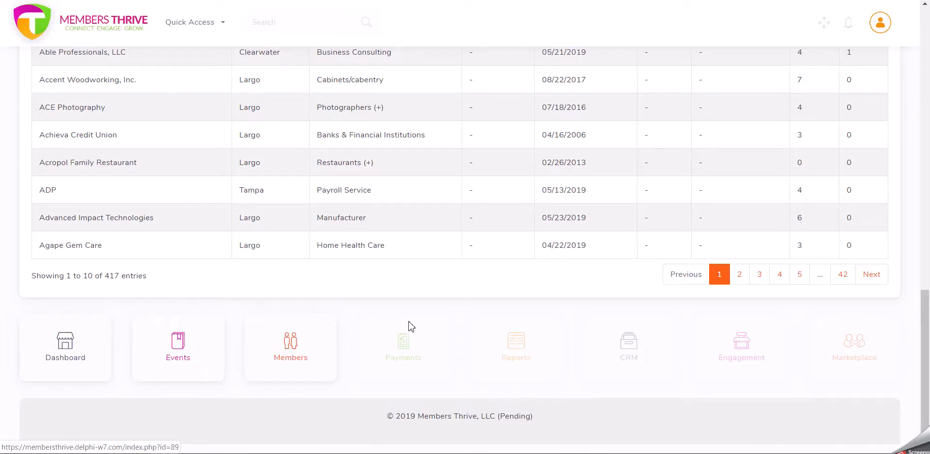
{"action": "scroll", "coordinate": [413, 325], "scroll_direction": "up", "scroll_amount": 15}
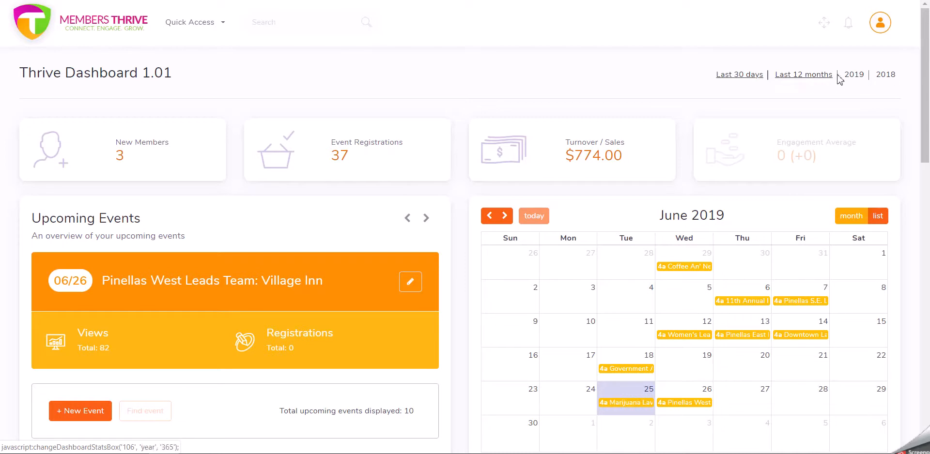
- Compare the dashboard statistics for last 12 months, 2019 and last 30 days
{"action": "left_click", "coordinate": [815, 80]}
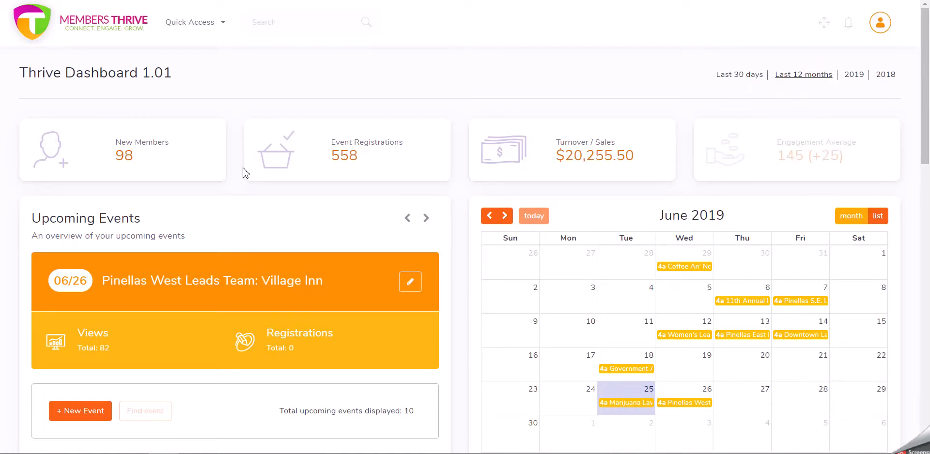
{"action": "left_click", "coordinate": [854, 76]}
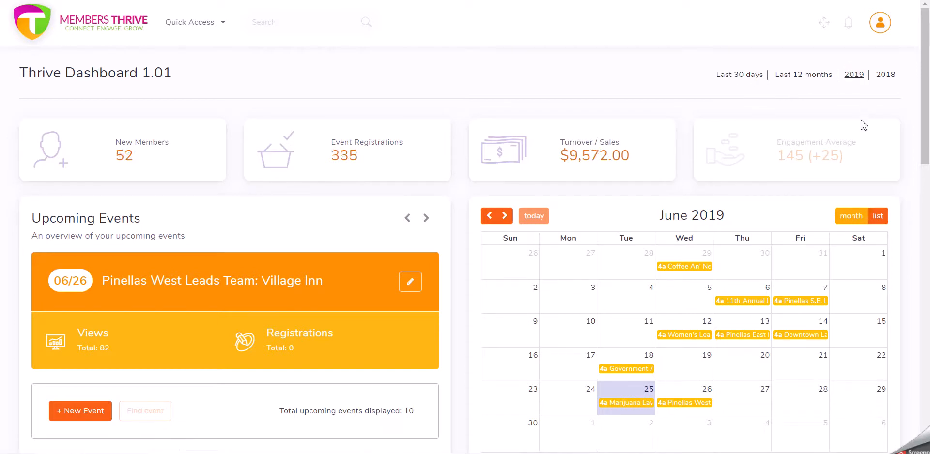
{"action": "left_click", "coordinate": [749, 76]}
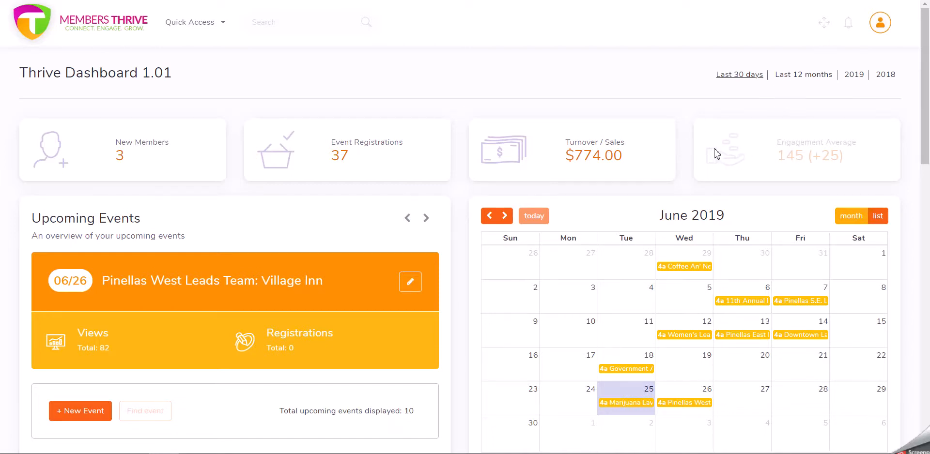
- Browse forward and back through the Upcoming Events carousel
{"action": "scroll", "coordinate": [482, 167], "scroll_direction": "down", "scroll_amount": 1}
{"action": "scroll", "coordinate": [482, 167], "scroll_direction": "up", "scroll_amount": 1}
{"action": "scroll", "coordinate": [453, 178], "scroll_direction": "down", "scroll_amount": 1}
{"action": "scroll", "coordinate": [453, 177], "scroll_direction": "down", "scroll_amount": 1}
{"action": "scroll", "coordinate": [453, 177], "scroll_direction": "up", "scroll_amount": 1}
{"action": "scroll", "coordinate": [453, 175], "scroll_direction": "down", "scroll_amount": 1}
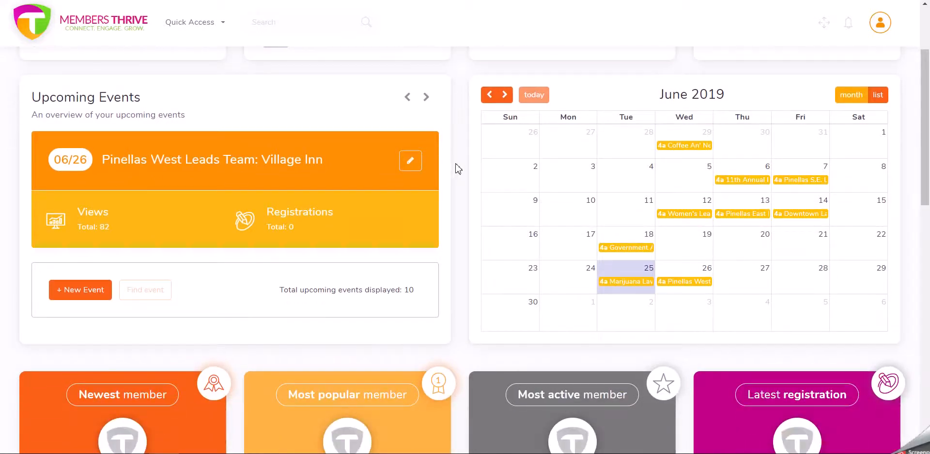
{"action": "left_click", "coordinate": [427, 98]}
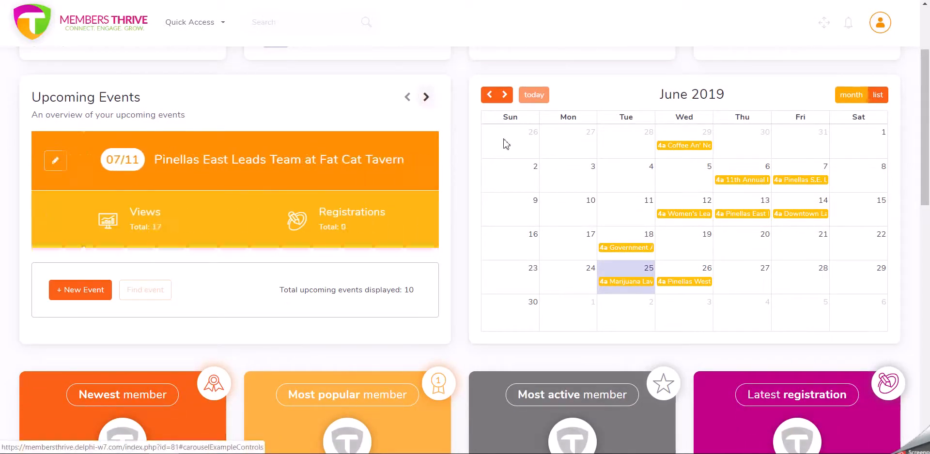
{"action": "left_click", "coordinate": [407, 97]}
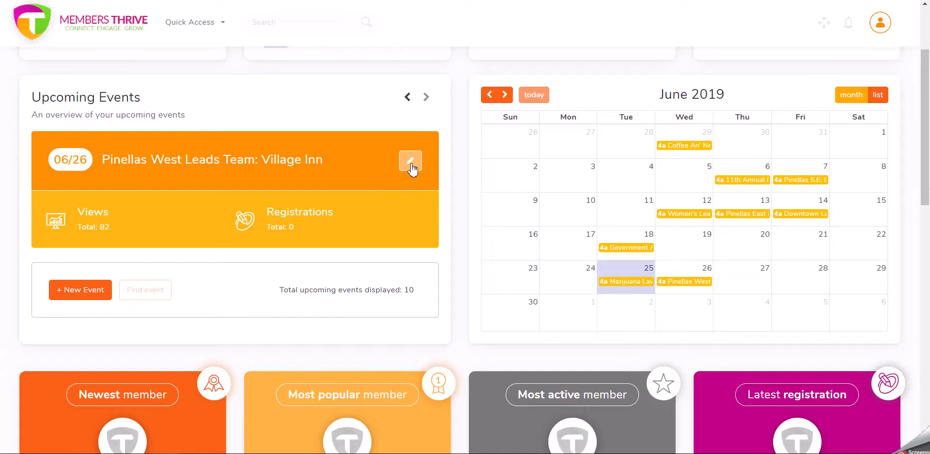
{"action": "left_click", "coordinate": [426, 96]}
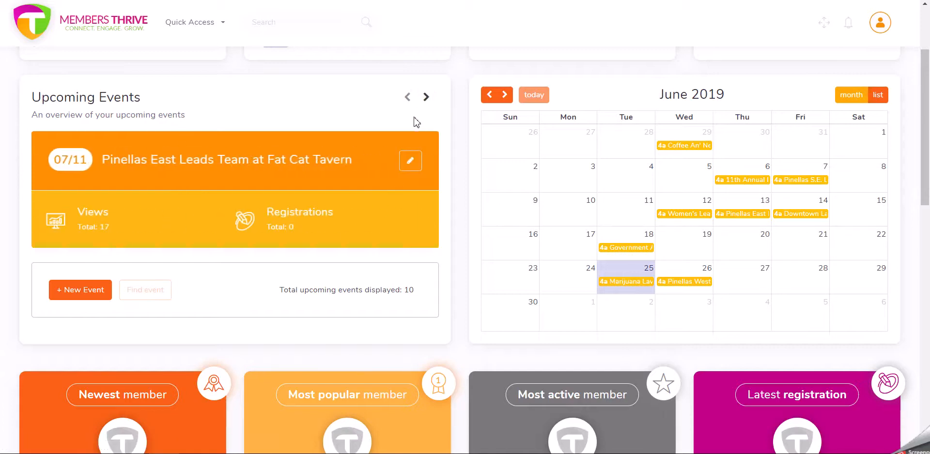
{"action": "left_click", "coordinate": [427, 98]}
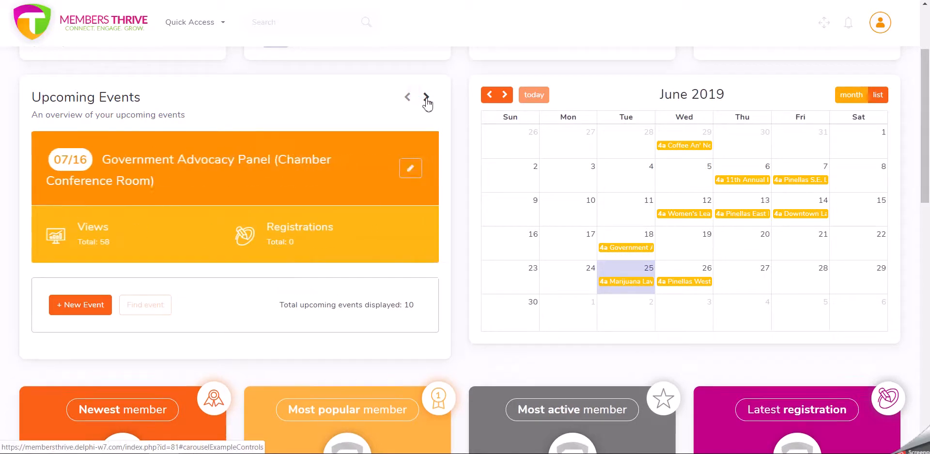
{"action": "left_click", "coordinate": [427, 108]}
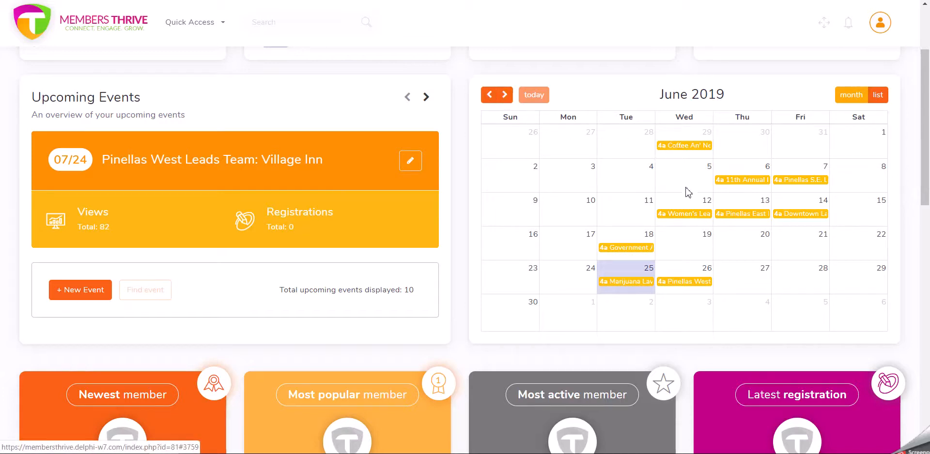
- Page the calendar ahead to August 2019 and back to June 2019
{"action": "left_click", "coordinate": [506, 95]}
{"action": "left_click", "coordinate": [505, 95]}
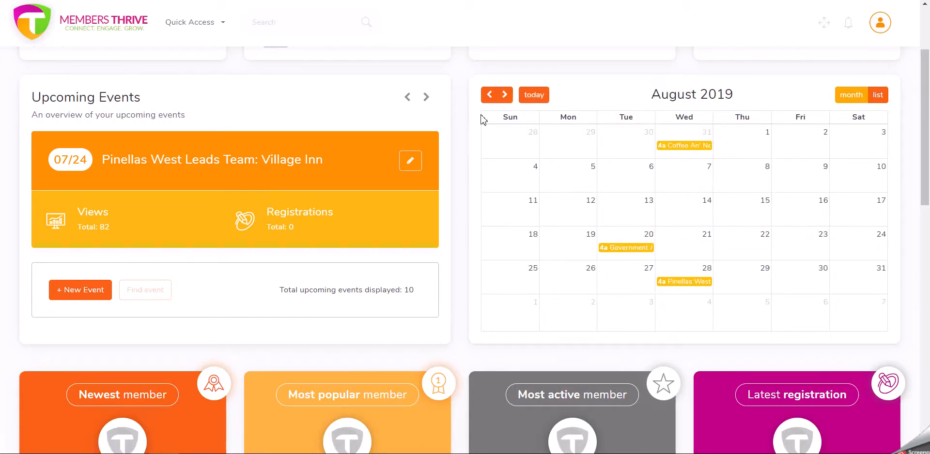
{"action": "left_click", "coordinate": [489, 96]}
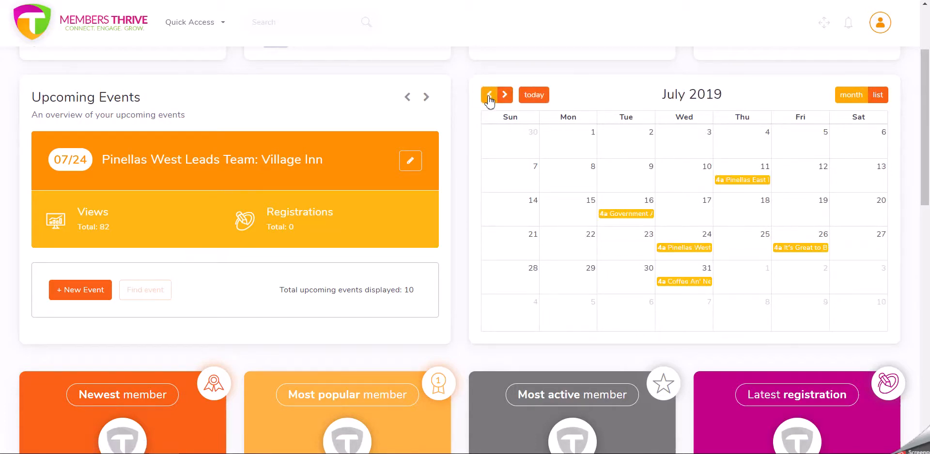
{"action": "left_click", "coordinate": [490, 97]}
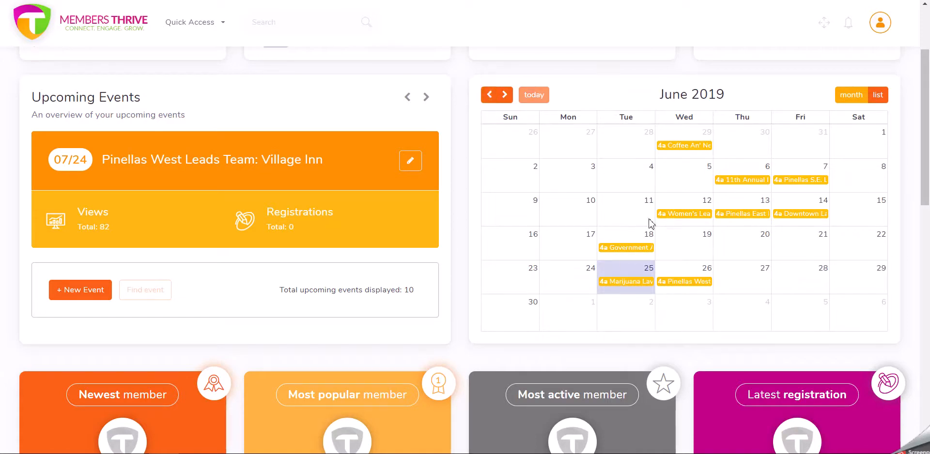
- Try to remove a June calendar event, then cancel the removal
{"action": "left_click", "coordinate": [673, 218]}
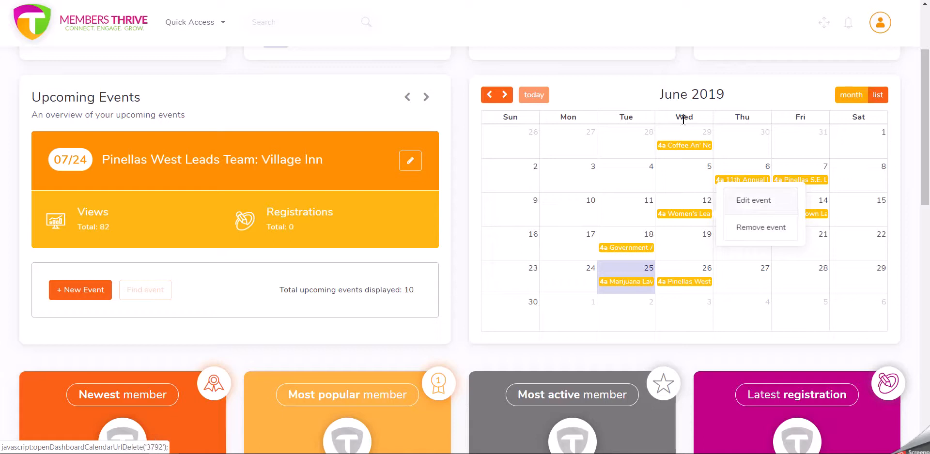
{"action": "left_click", "coordinate": [739, 231]}
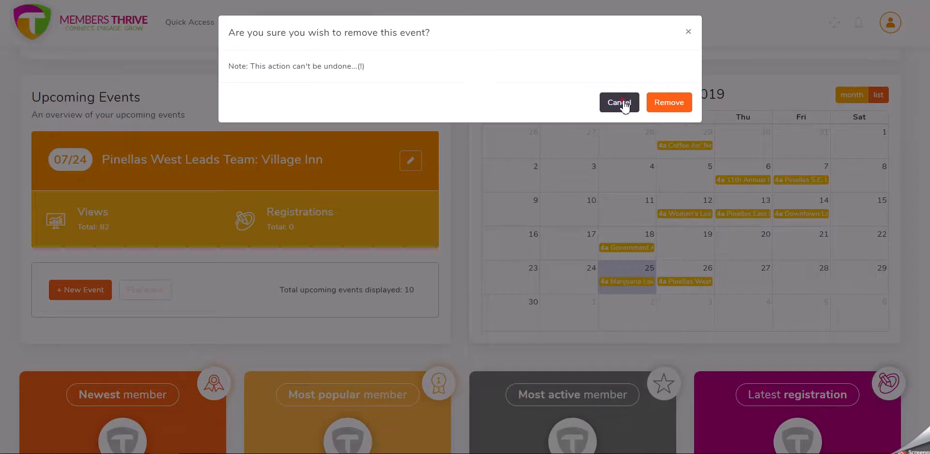
{"action": "left_click", "coordinate": [623, 103]}
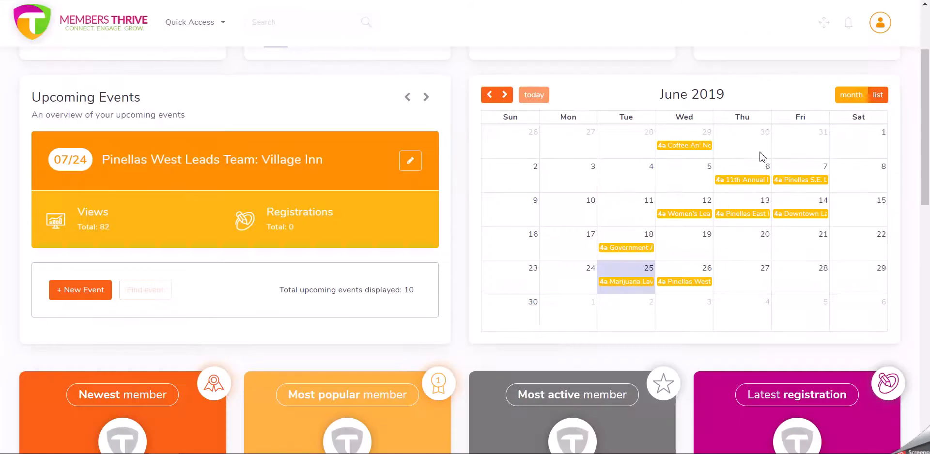
- Browse the calendar events in list view for July and June, then return to month view
{"action": "left_click", "coordinate": [877, 96]}
{"action": "scroll", "coordinate": [740, 200], "scroll_direction": "down", "scroll_amount": 2}
{"action": "scroll", "coordinate": [733, 204], "scroll_direction": "up", "scroll_amount": 2}
{"action": "left_click", "coordinate": [504, 94]}
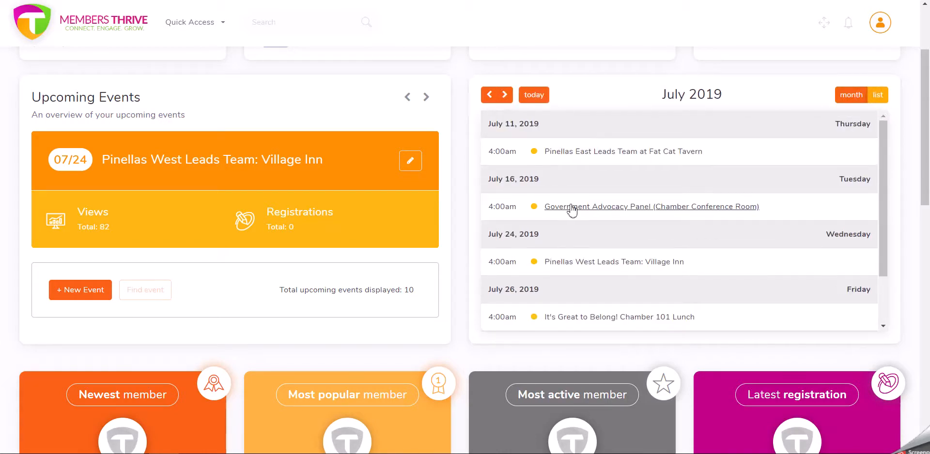
{"action": "scroll", "coordinate": [572, 211], "scroll_direction": "down", "scroll_amount": 1}
{"action": "scroll", "coordinate": [576, 165], "scroll_direction": "up", "scroll_amount": 1}
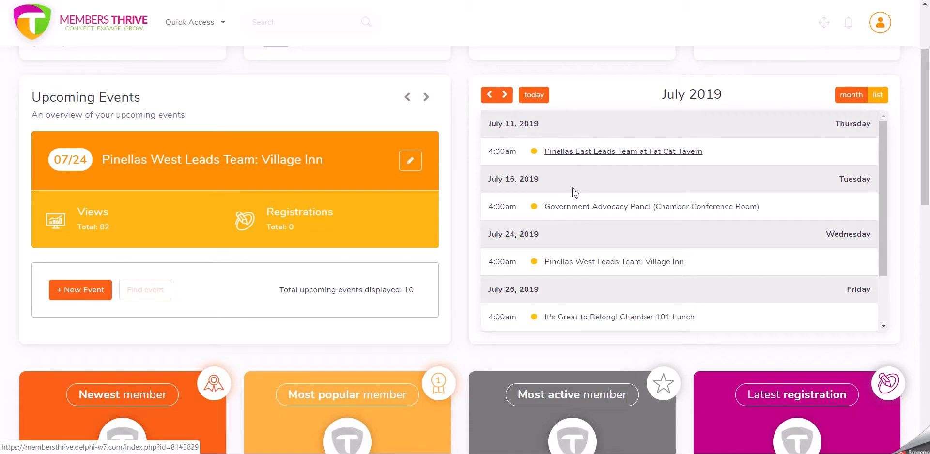
{"action": "left_click", "coordinate": [489, 95]}
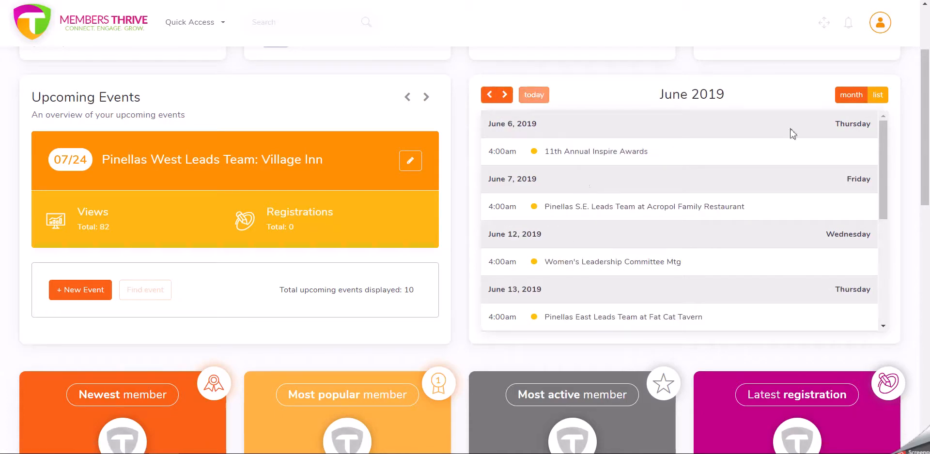
{"action": "left_click", "coordinate": [850, 95]}
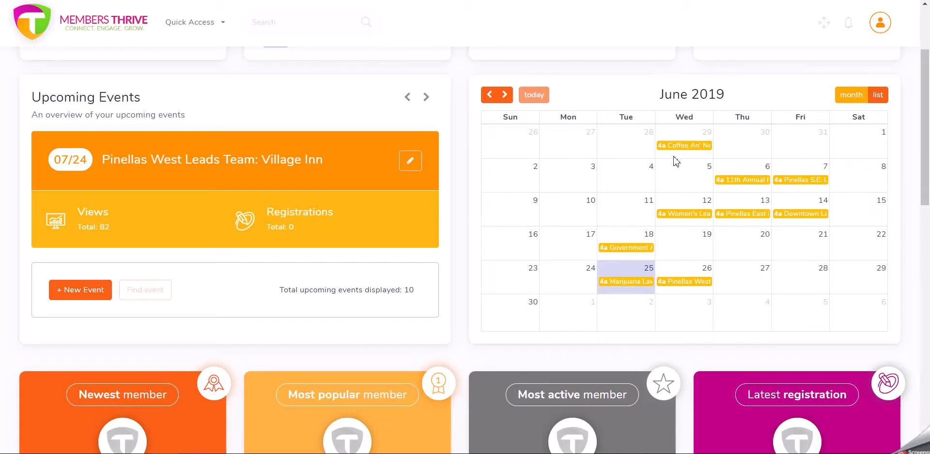
- Search the Your Members table for advanced
{"action": "scroll", "coordinate": [678, 165], "scroll_direction": "up", "scroll_amount": 3}
{"action": "scroll", "coordinate": [734, 213], "scroll_direction": "down", "scroll_amount": 6}
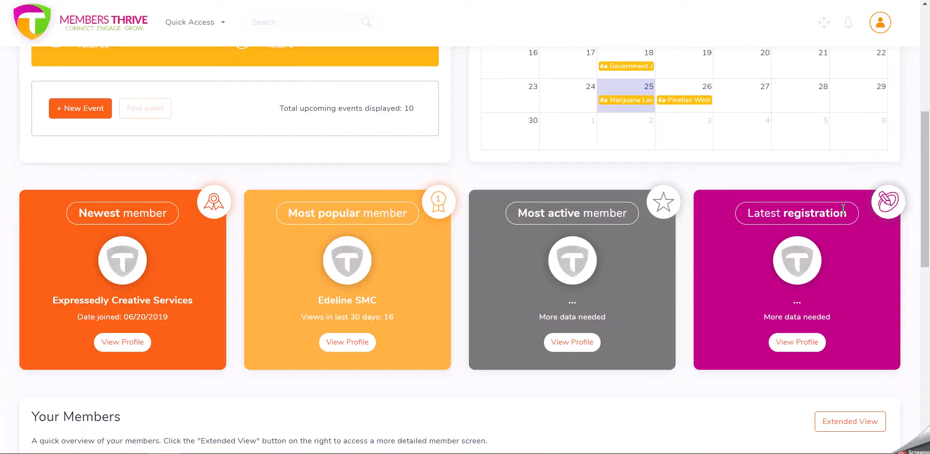
{"action": "scroll", "coordinate": [815, 224], "scroll_direction": "down", "scroll_amount": 1}
{"action": "scroll", "coordinate": [806, 229], "scroll_direction": "down", "scroll_amount": 5}
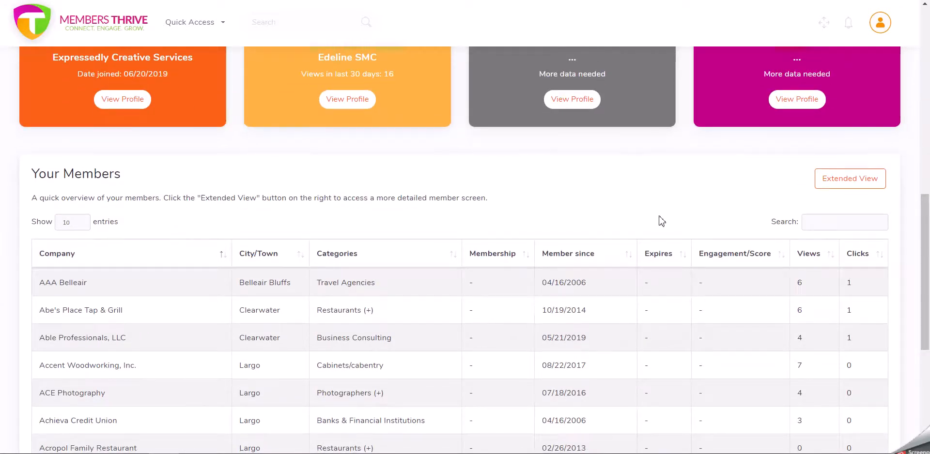
{"action": "scroll", "coordinate": [661, 219], "scroll_direction": "down", "scroll_amount": 1}
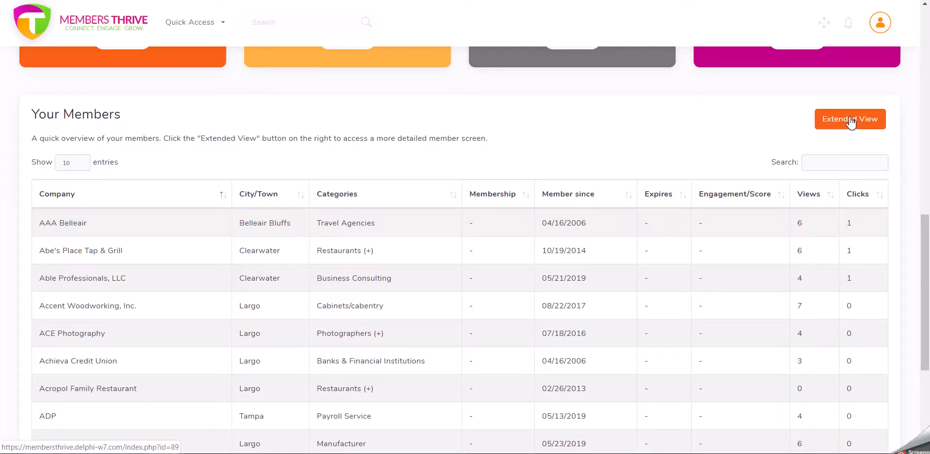
{"action": "scroll", "coordinate": [604, 222], "scroll_direction": "down", "scroll_amount": 3}
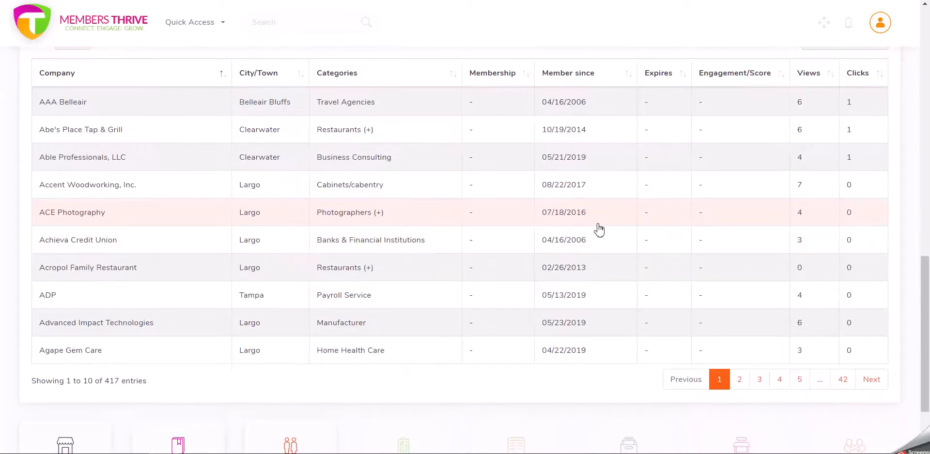
{"action": "scroll", "coordinate": [599, 230], "scroll_direction": "up", "scroll_amount": 1}
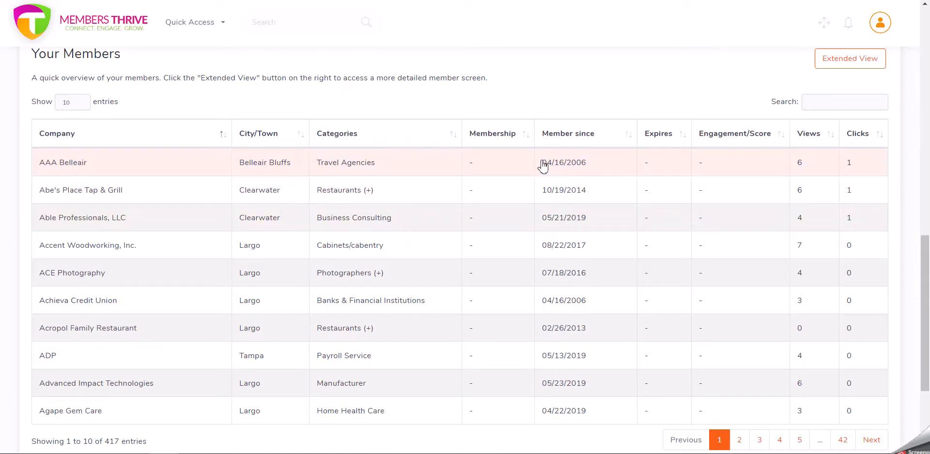
{"action": "left_click", "coordinate": [827, 102]}
{"action": "type", "text": "advanced"}
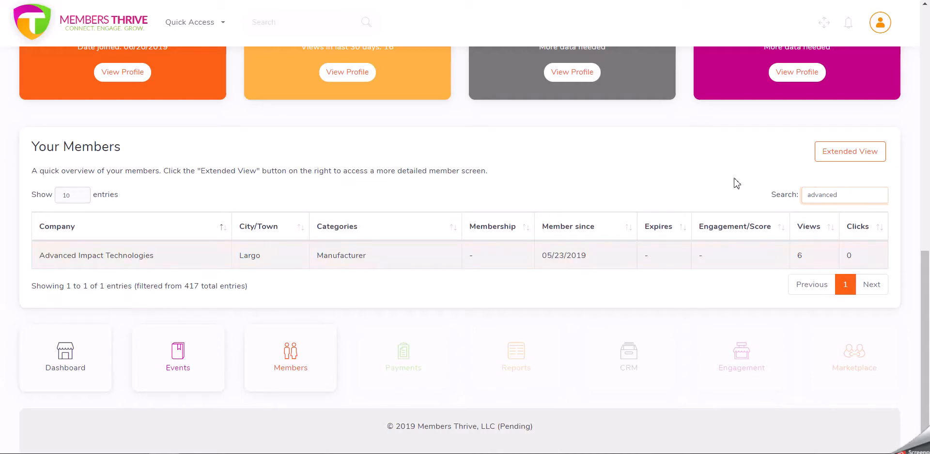
- Clear the members search field
{"action": "key", "text": "BackSpace"}
{"action": "key", "text": "BackSpace"}
{"action": "key", "text": "BackSpace"}
{"action": "key", "text": "BackSpace"}
{"action": "key", "text": "BackSpace"}
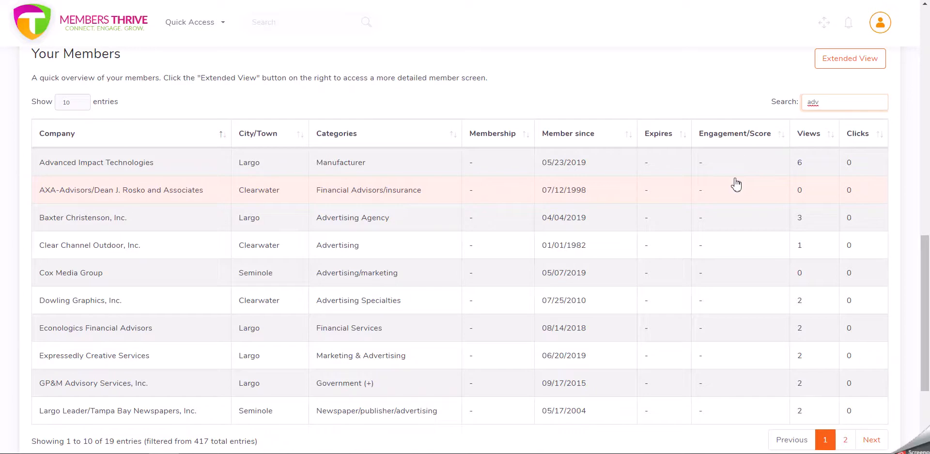
{"action": "key", "text": "BackSpace"}
{"action": "key", "text": "BackSpace"}
{"action": "key", "text": "BackSpace"}
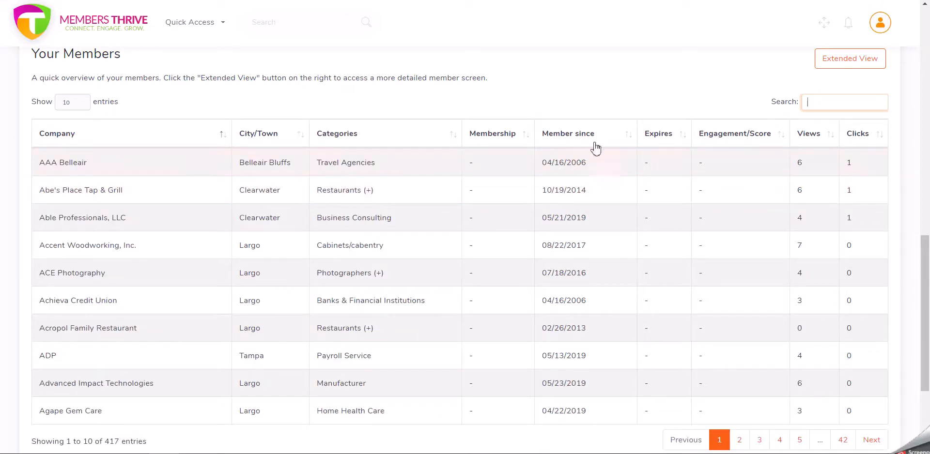
- Sort the members table by Views in descending order and review the list
{"action": "scroll", "coordinate": [582, 141], "scroll_direction": "down", "scroll_amount": 4}
{"action": "scroll", "coordinate": [583, 145], "scroll_direction": "up", "scroll_amount": 4}
{"action": "left_click", "coordinate": [815, 138]}
{"action": "left_click", "coordinate": [814, 138]}
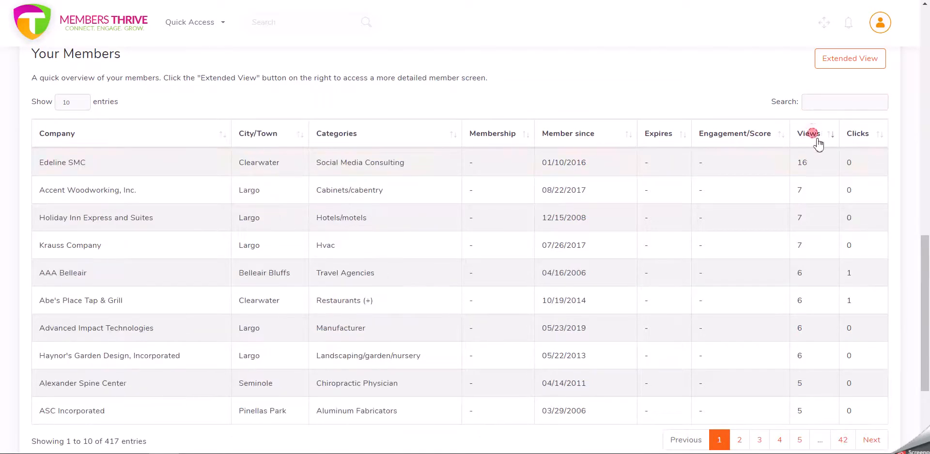
{"action": "scroll", "coordinate": [692, 233], "scroll_direction": "down", "scroll_amount": 2}
{"action": "scroll", "coordinate": [692, 232], "scroll_direction": "up", "scroll_amount": 2}
{"action": "scroll", "coordinate": [691, 231], "scroll_direction": "down", "scroll_amount": 2}
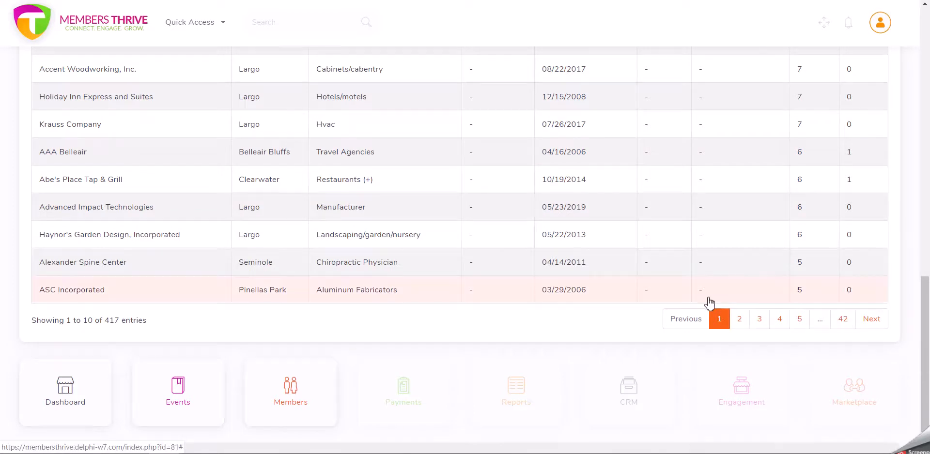
- Open the Events page from the dashboard
{"action": "scroll", "coordinate": [709, 303], "scroll_direction": "up", "scroll_amount": 2}
{"action": "scroll", "coordinate": [709, 303], "scroll_direction": "down", "scroll_amount": 3}
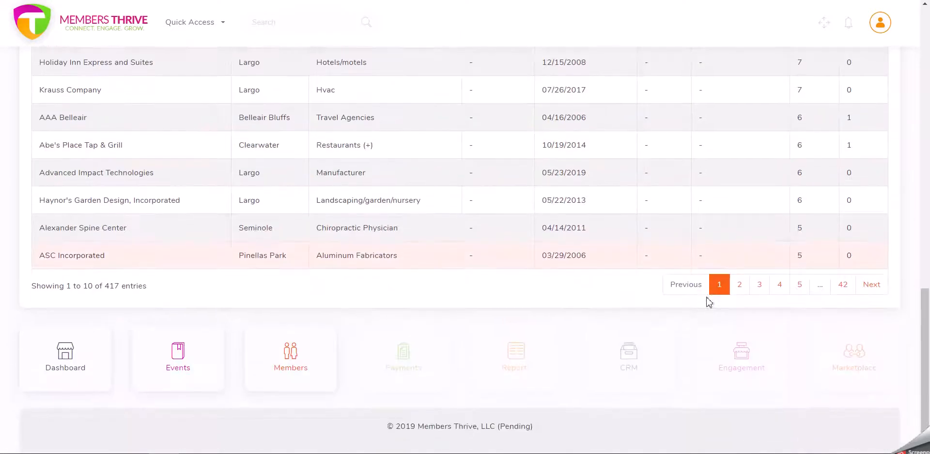
{"action": "scroll", "coordinate": [709, 303], "scroll_direction": "up", "scroll_amount": 5}
{"action": "scroll", "coordinate": [705, 303], "scroll_direction": "up", "scroll_amount": 10}
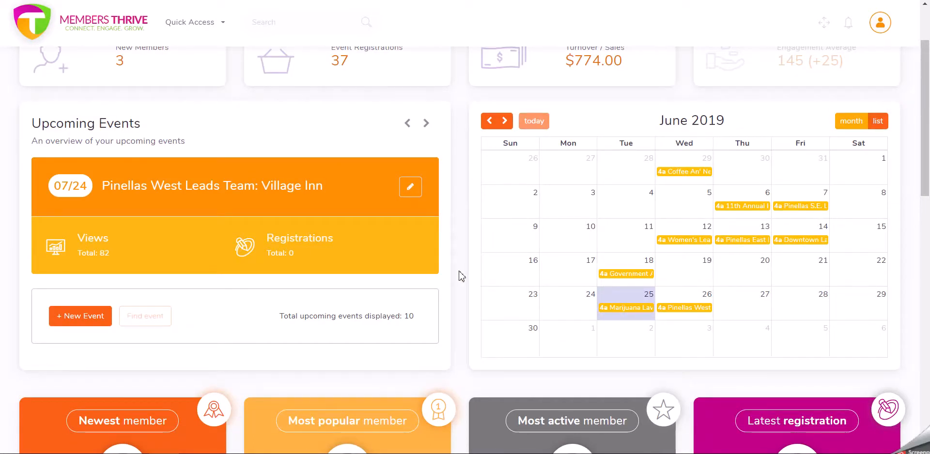
{"action": "scroll", "coordinate": [461, 277], "scroll_direction": "up", "scroll_amount": 2}
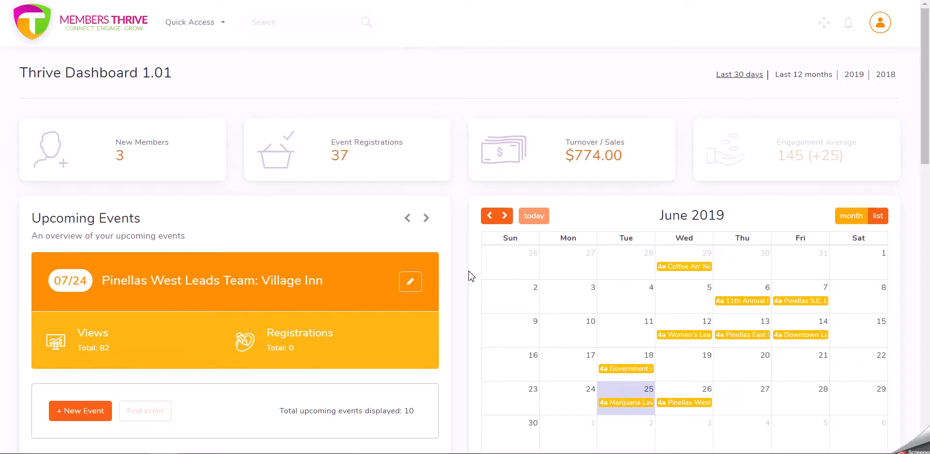
{"action": "scroll", "coordinate": [471, 277], "scroll_direction": "down", "scroll_amount": 12}
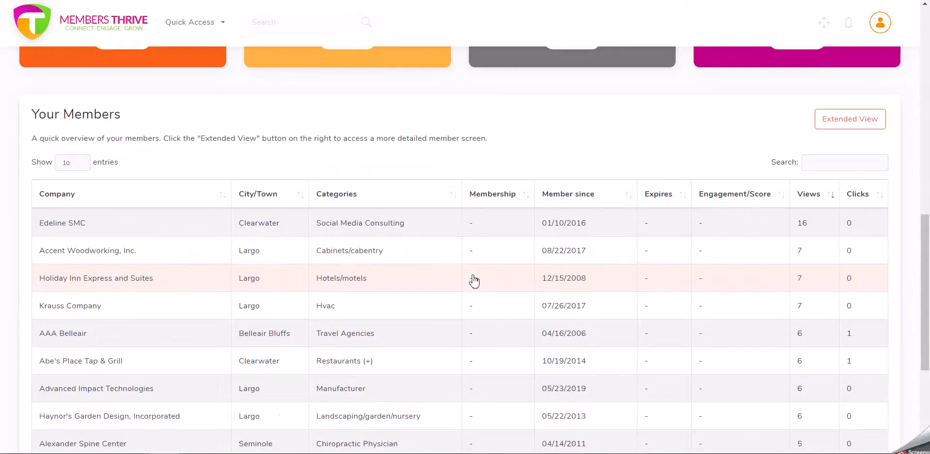
{"action": "scroll", "coordinate": [472, 280], "scroll_direction": "down", "scroll_amount": 4}
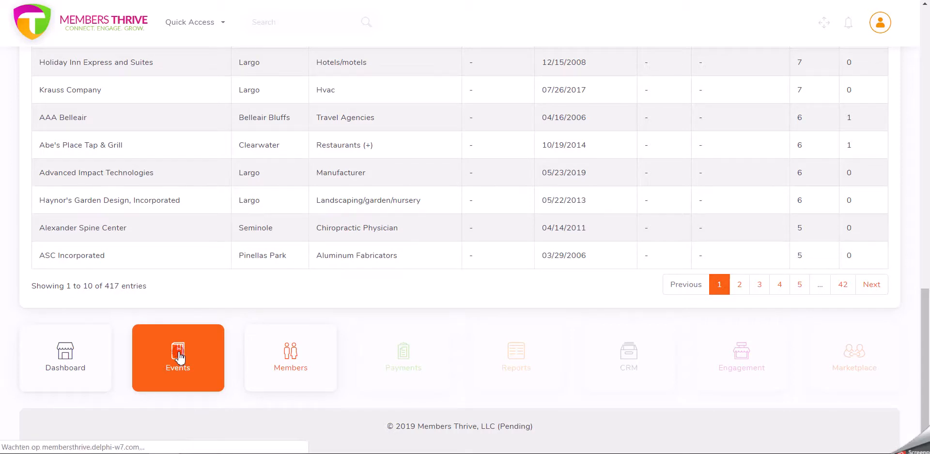
{"action": "left_click", "coordinate": [292, 341]}
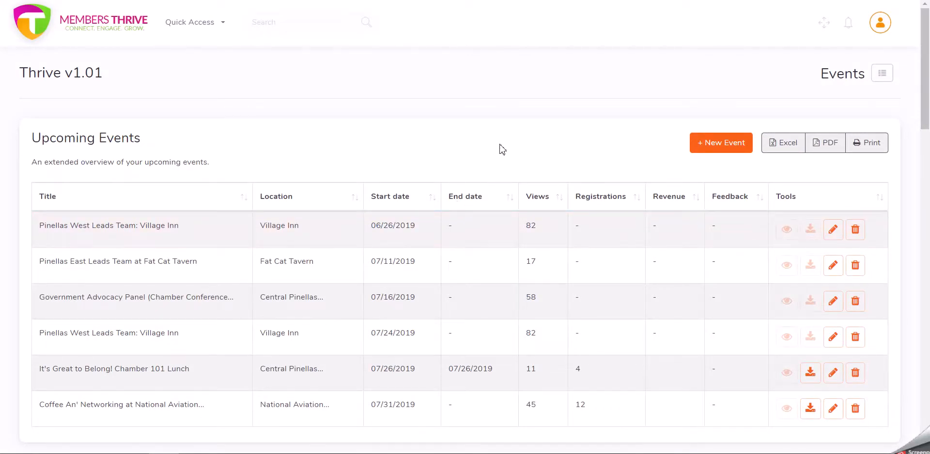
- Review the Upcoming Events and All Events tables on the Events page
{"action": "scroll", "coordinate": [501, 148], "scroll_direction": "down", "scroll_amount": 1}
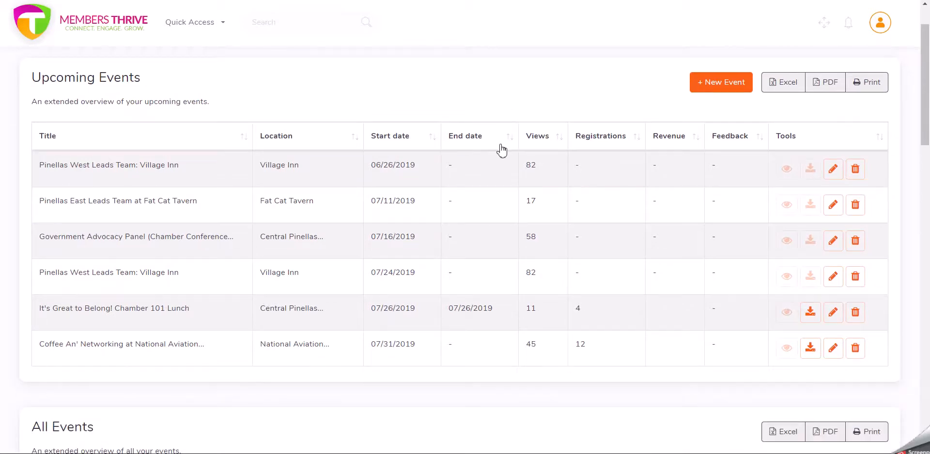
{"action": "scroll", "coordinate": [540, 104], "scroll_direction": "up", "scroll_amount": 1}
{"action": "scroll", "coordinate": [542, 107], "scroll_direction": "down", "scroll_amount": 1}
{"action": "scroll", "coordinate": [461, 178], "scroll_direction": "down", "scroll_amount": 5}
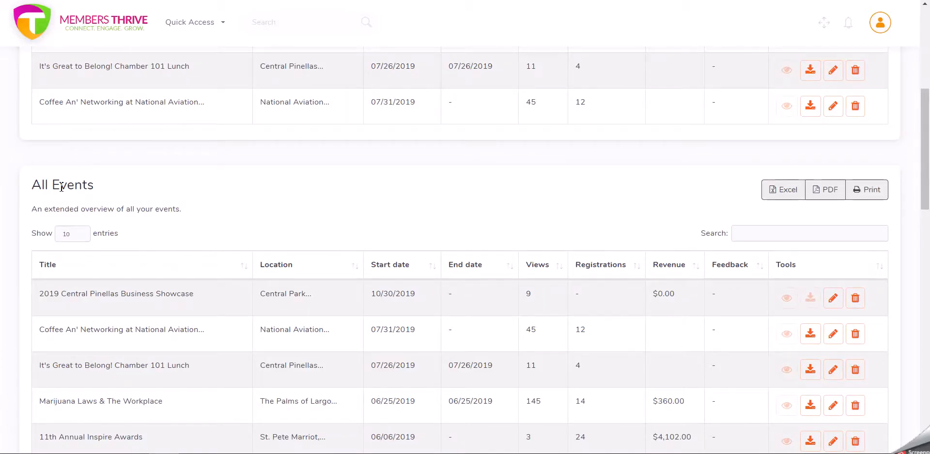
{"action": "scroll", "coordinate": [227, 196], "scroll_direction": "down", "scroll_amount": 3}
{"action": "scroll", "coordinate": [311, 201], "scroll_direction": "down", "scroll_amount": 4}
{"action": "scroll", "coordinate": [313, 201], "scroll_direction": "up", "scroll_amount": 5}
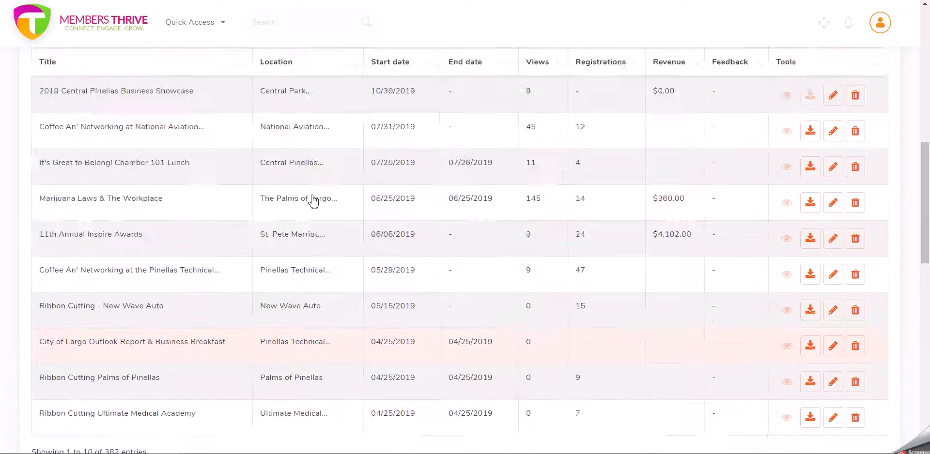
{"action": "scroll", "coordinate": [313, 201], "scroll_direction": "up", "scroll_amount": 7}
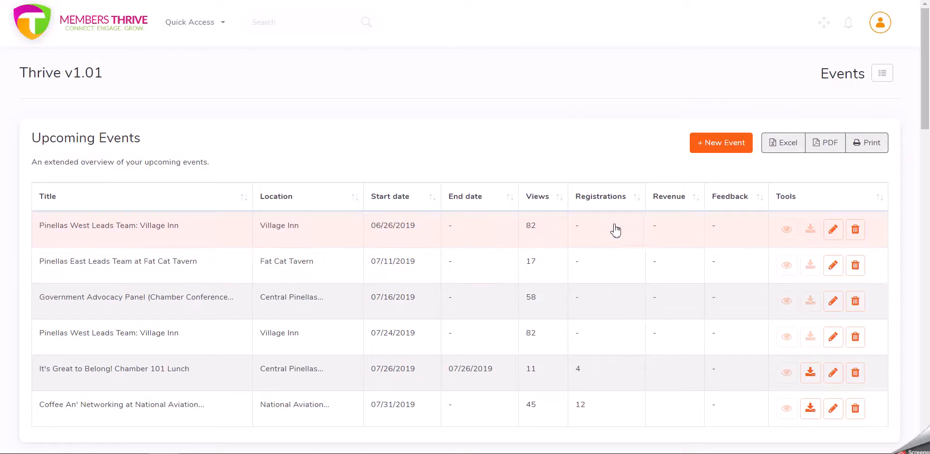
{"action": "left_click", "coordinate": [698, 148]}
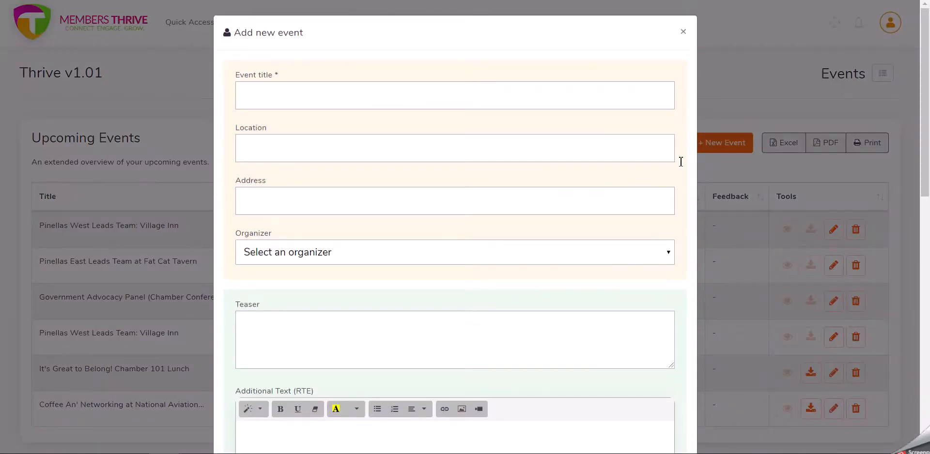
{"action": "scroll", "coordinate": [683, 213], "scroll_direction": "down", "scroll_amount": 10}
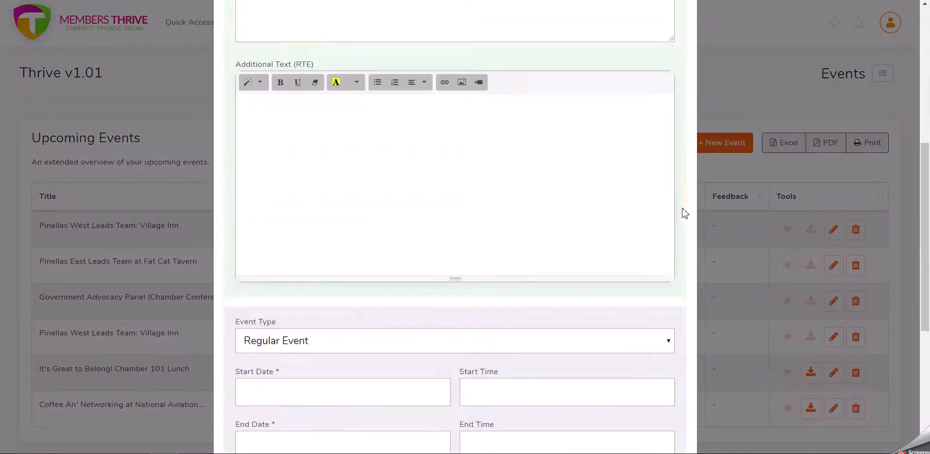
{"action": "scroll", "coordinate": [683, 213], "scroll_direction": "up", "scroll_amount": 10}
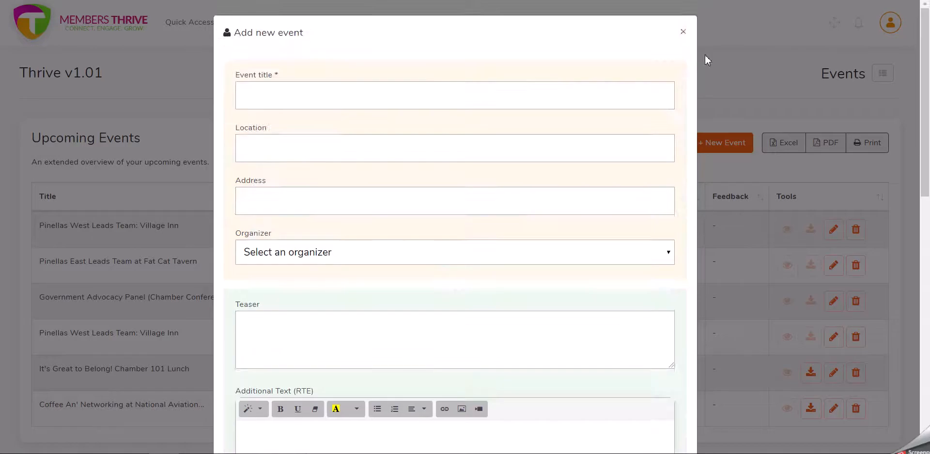
{"action": "left_click", "coordinate": [685, 31]}
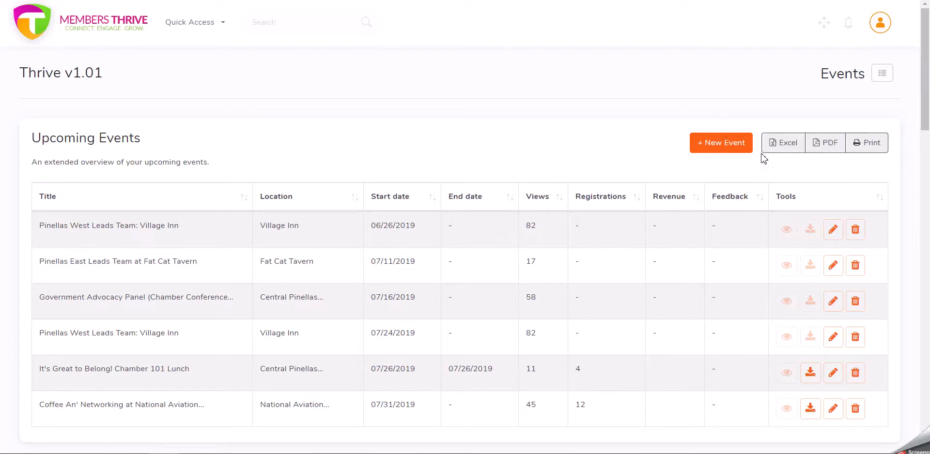
- Examine the export options and the rows of the All Events table
{"action": "scroll", "coordinate": [760, 170], "scroll_direction": "down", "scroll_amount": 3}
{"action": "scroll", "coordinate": [764, 164], "scroll_direction": "up", "scroll_amount": 3}
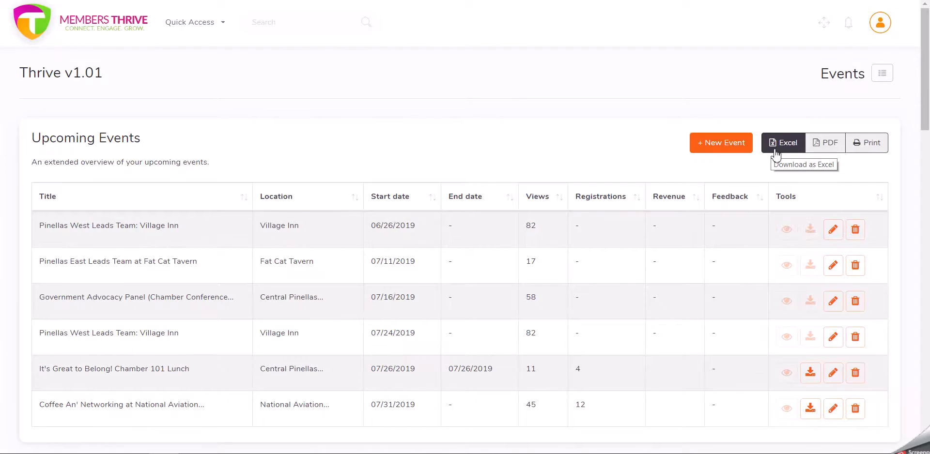
{"action": "scroll", "coordinate": [775, 154], "scroll_direction": "down", "scroll_amount": 1}
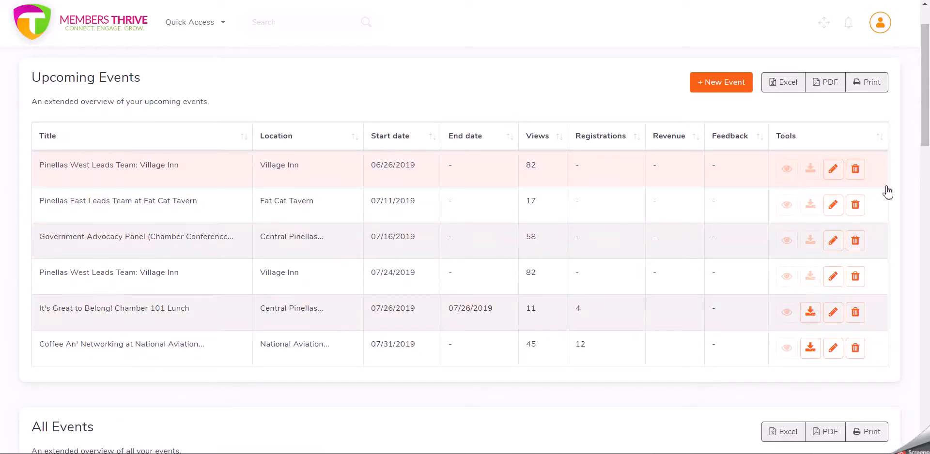
{"action": "scroll", "coordinate": [525, 251], "scroll_direction": "down", "scroll_amount": 5}
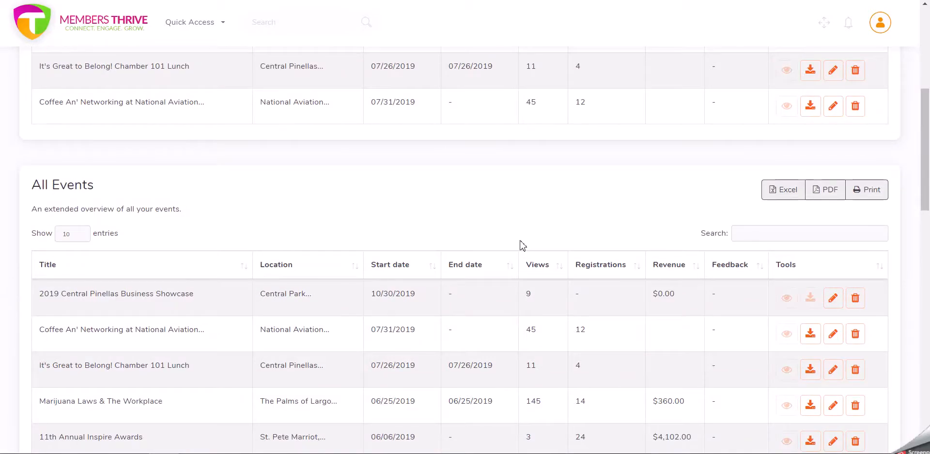
{"action": "scroll", "coordinate": [718, 187], "scroll_direction": "down", "scroll_amount": 1}
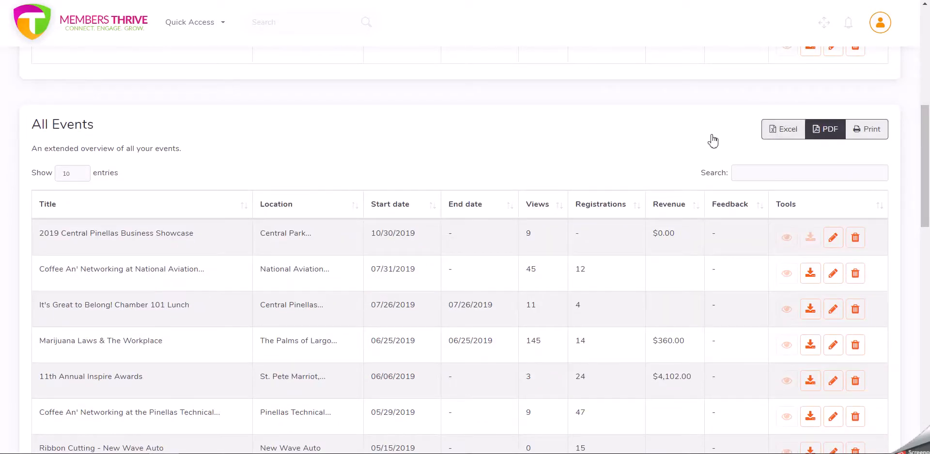
{"action": "scroll", "coordinate": [546, 207], "scroll_direction": "down", "scroll_amount": 1}
{"action": "scroll", "coordinate": [546, 208], "scroll_direction": "up", "scroll_amount": 5}
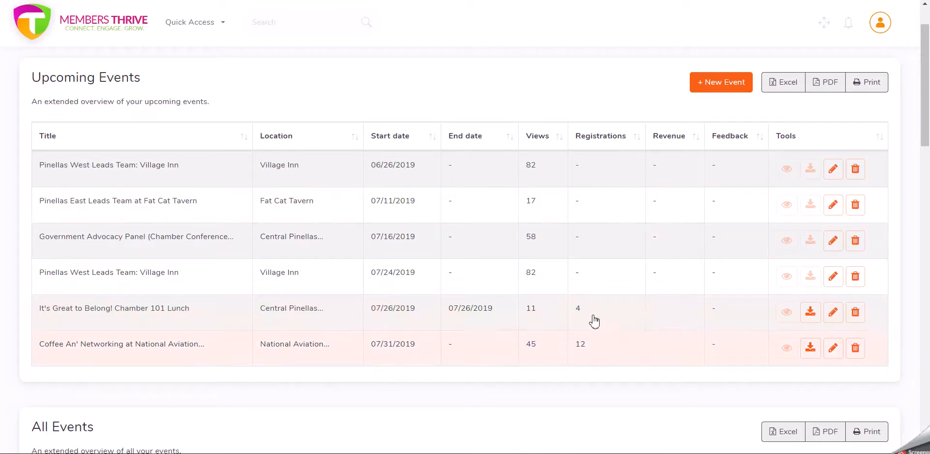
{"action": "scroll", "coordinate": [811, 331], "scroll_direction": "down", "scroll_amount": 6}
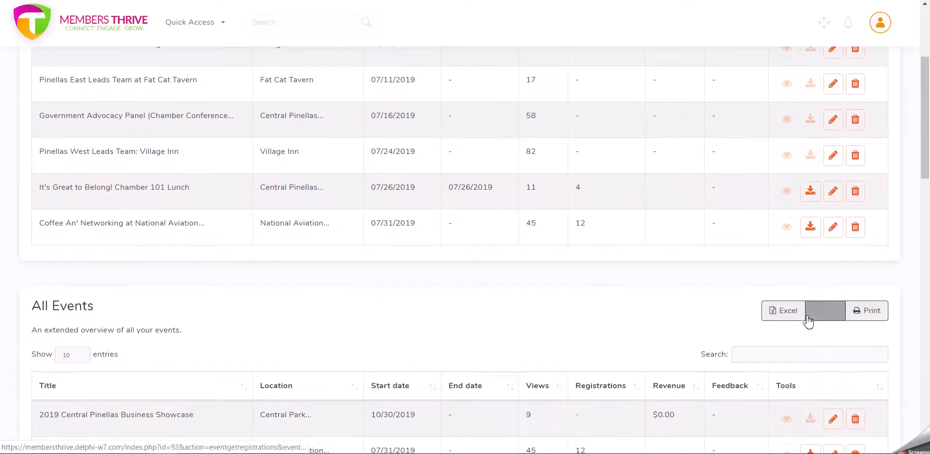
{"action": "scroll", "coordinate": [818, 321], "scroll_direction": "down", "scroll_amount": 1}
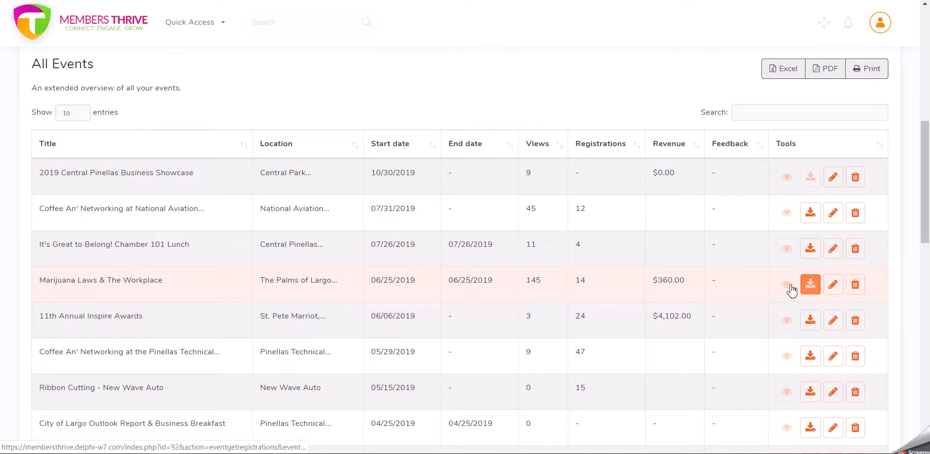
{"action": "scroll", "coordinate": [769, 286], "scroll_direction": "down", "scroll_amount": 3}
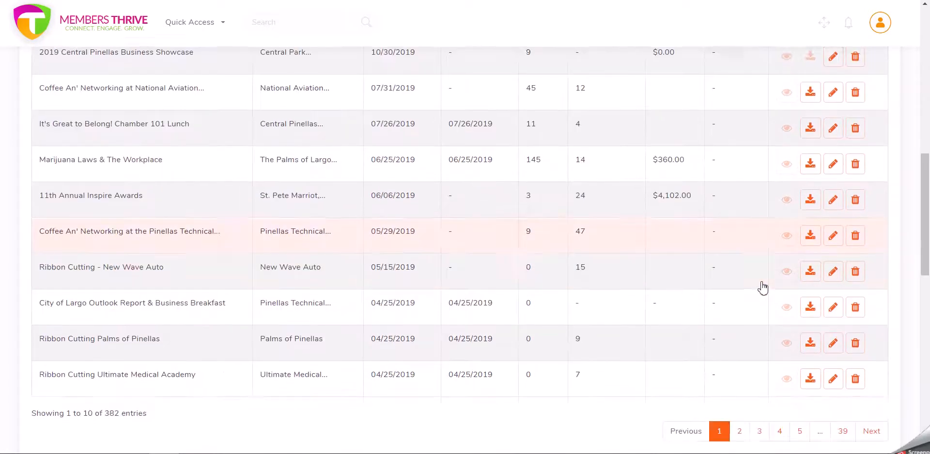
{"action": "scroll", "coordinate": [762, 287], "scroll_direction": "up", "scroll_amount": 3}
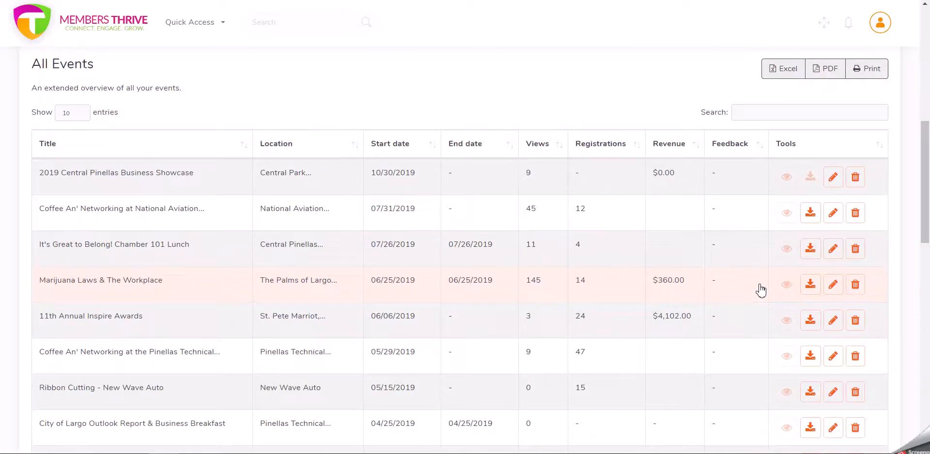
{"action": "scroll", "coordinate": [761, 288], "scroll_direction": "up", "scroll_amount": 8}
{"action": "scroll", "coordinate": [761, 289], "scroll_direction": "down", "scroll_amount": 3}
{"action": "scroll", "coordinate": [760, 289], "scroll_direction": "down", "scroll_amount": 5}
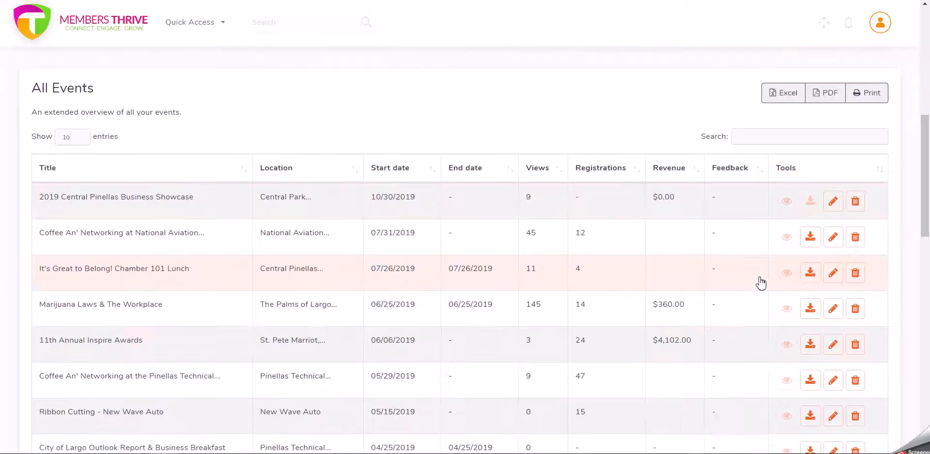
{"action": "scroll", "coordinate": [827, 294], "scroll_direction": "up", "scroll_amount": 6}
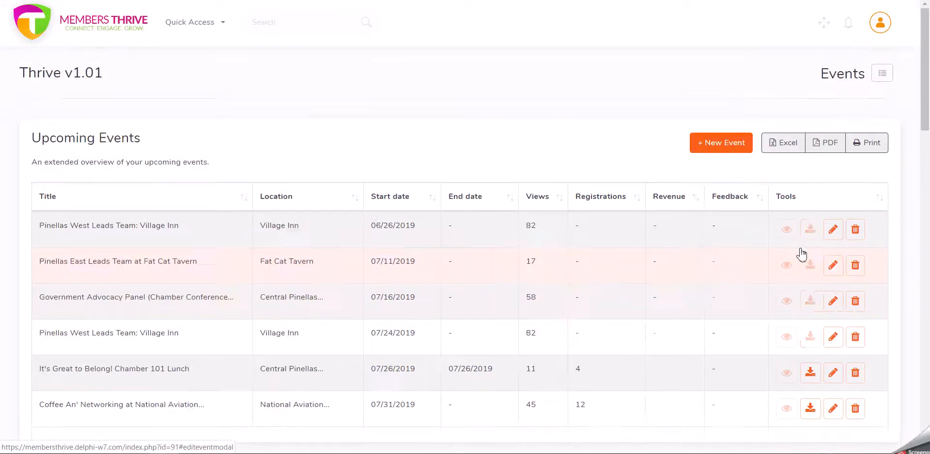
- Open the new event form and enter the event title Test Event Please Ignore
{"action": "left_click", "coordinate": [735, 149]}
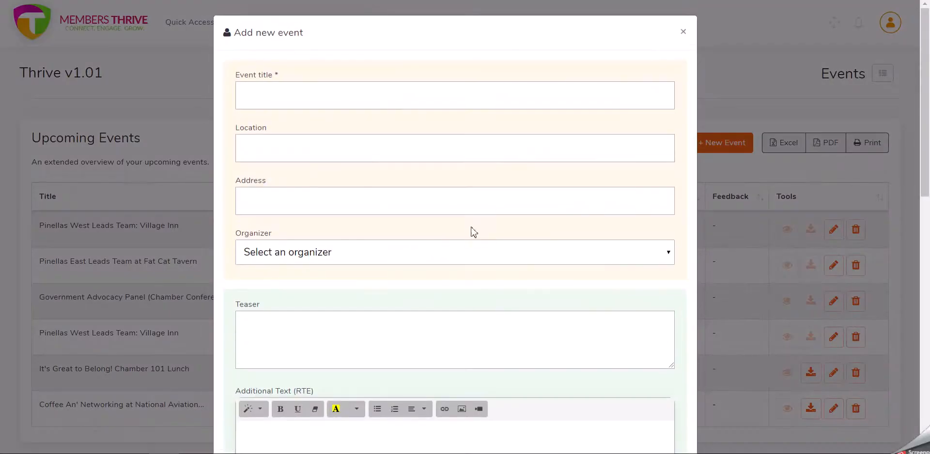
{"action": "left_click", "coordinate": [335, 102]}
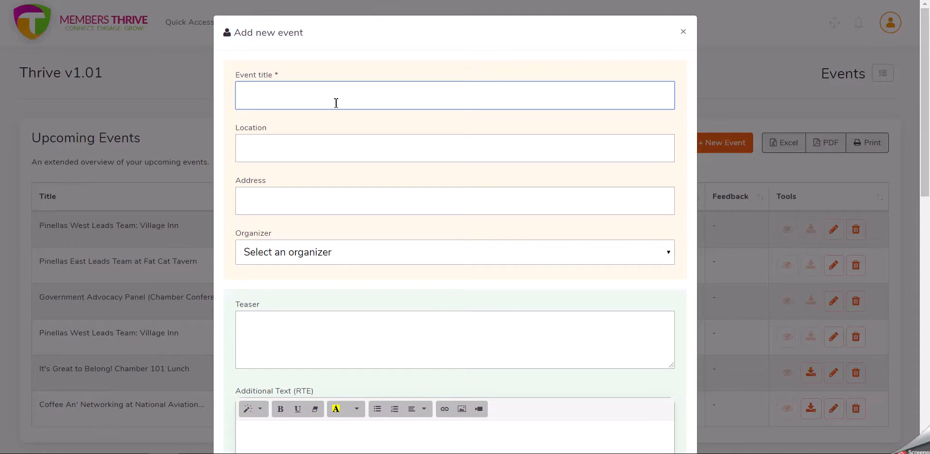
{"action": "type", "text": "Test Event Please Ignore"}
{"action": "key", "text": "Tab"}
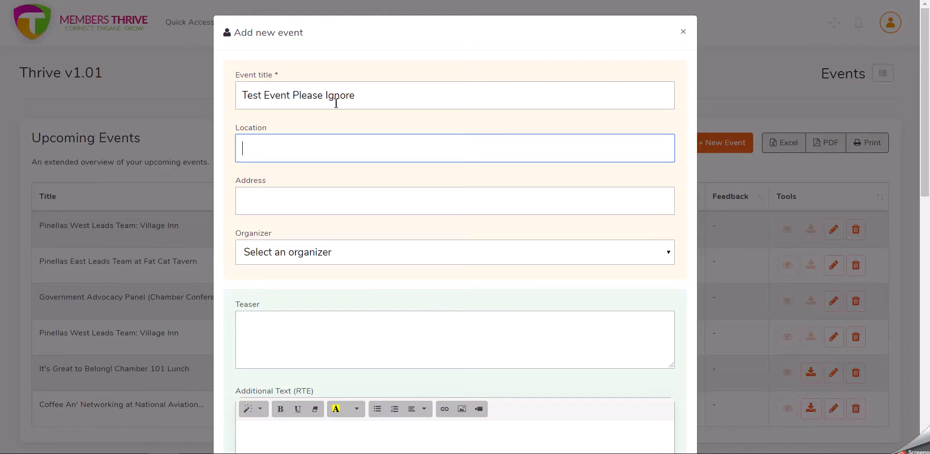
- Set the event location to Largo and the address to 101st North Avenue
{"action": "type", "text": "argo"}
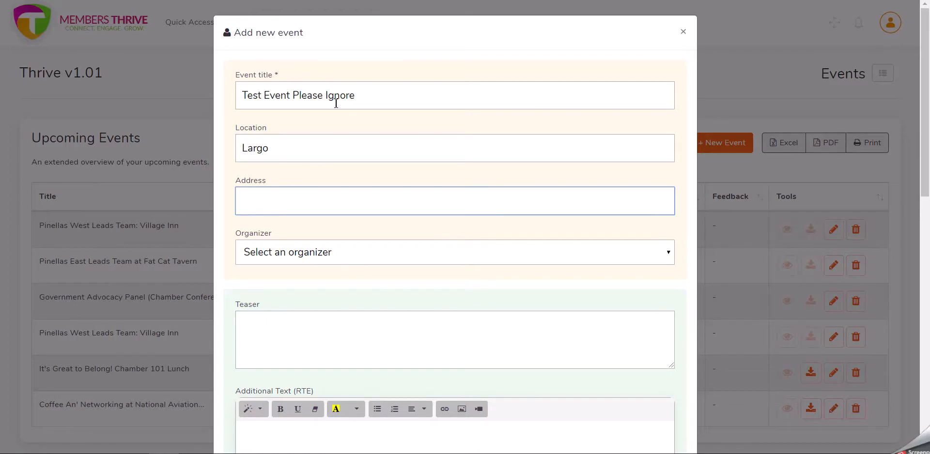
{"action": "type", "text": "101st North ave"}
{"action": "key", "text": "BackSpace"}
{"action": "key", "text": "BackSpace"}
{"action": "type", "text": "A"}
{"action": "key", "text": "BackSpace"}
{"action": "key", "text": "BackSpace"}
{"action": "type", "text": "AVenue"}
{"action": "key", "text": "BackSpace"}
{"action": "key", "text": "BackSpace"}
{"action": "key", "text": "BackSpace"}
{"action": "key", "text": "BackSpace"}
{"action": "key", "text": "BackSpace"}
{"action": "type", "text": "venue"}
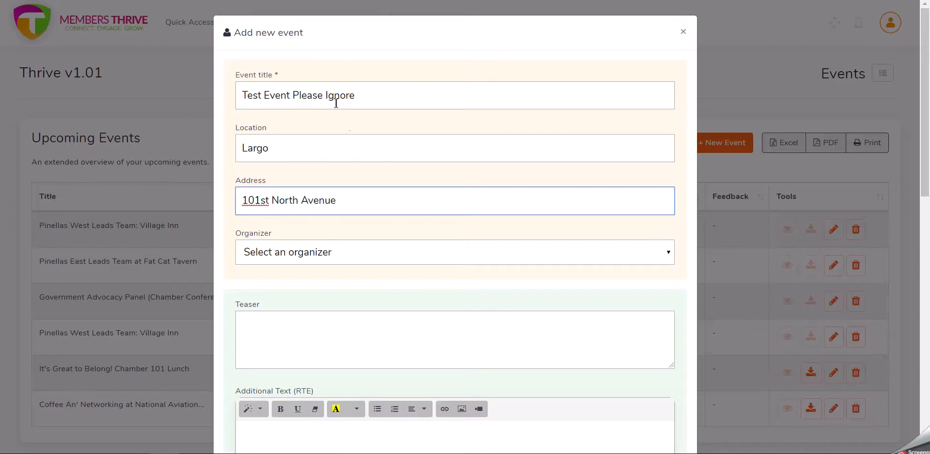
- Choose Other as the organizer and enter the teaser Just a test
{"action": "scroll", "coordinate": [404, 291], "scroll_direction": "down", "scroll_amount": 1}
{"action": "left_click", "coordinate": [359, 190]}
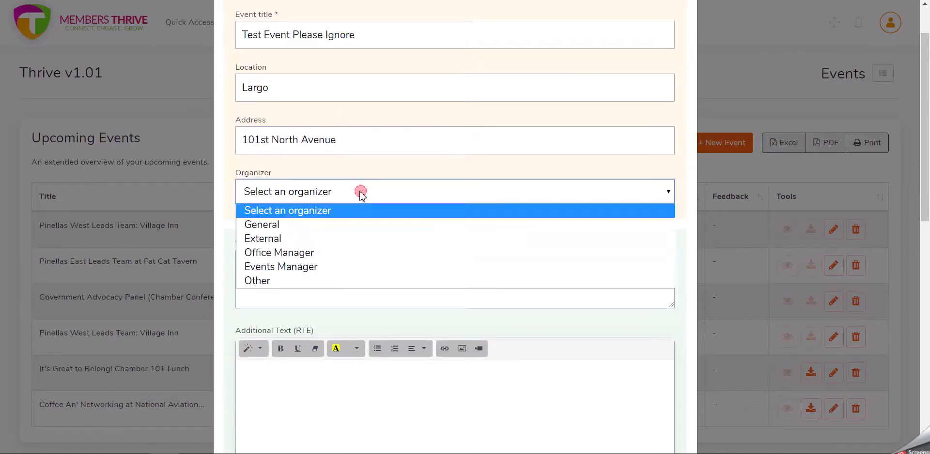
{"action": "left_click", "coordinate": [345, 280]}
{"action": "key", "text": "Tab"}
{"action": "scroll", "coordinate": [371, 230], "scroll_direction": "down", "scroll_amount": 1}
{"action": "type", "text": "Just a test"}
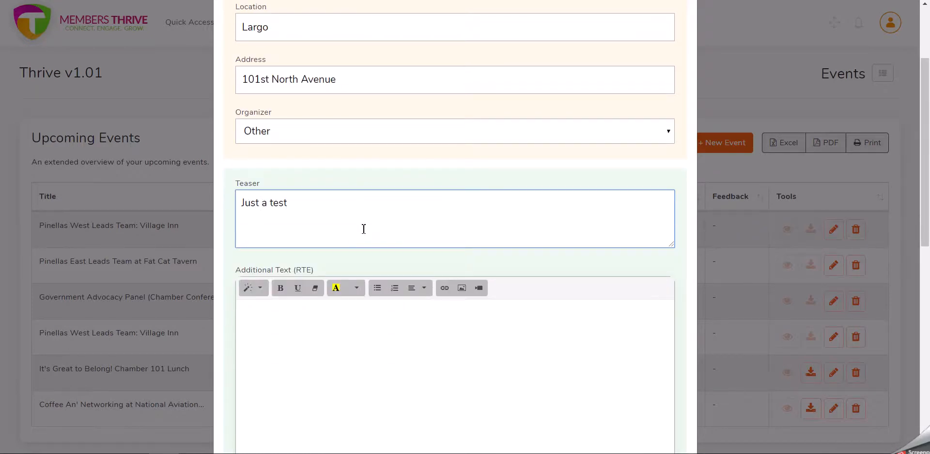
- Enter Just a test with the RTE Editor. as the additional rich text
{"action": "scroll", "coordinate": [371, 228], "scroll_direction": "down", "scroll_amount": 2}
{"action": "left_click", "coordinate": [359, 242]}
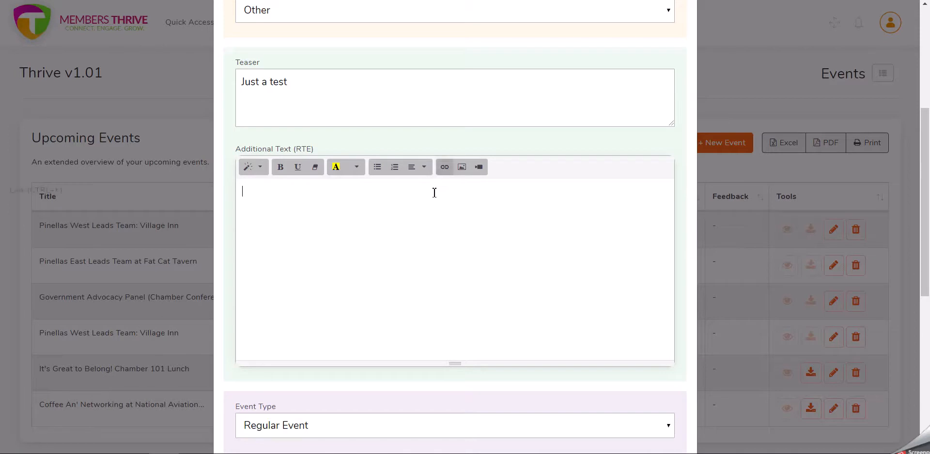
{"action": "left_click", "coordinate": [360, 203]}
{"action": "type", "text": "with the"}
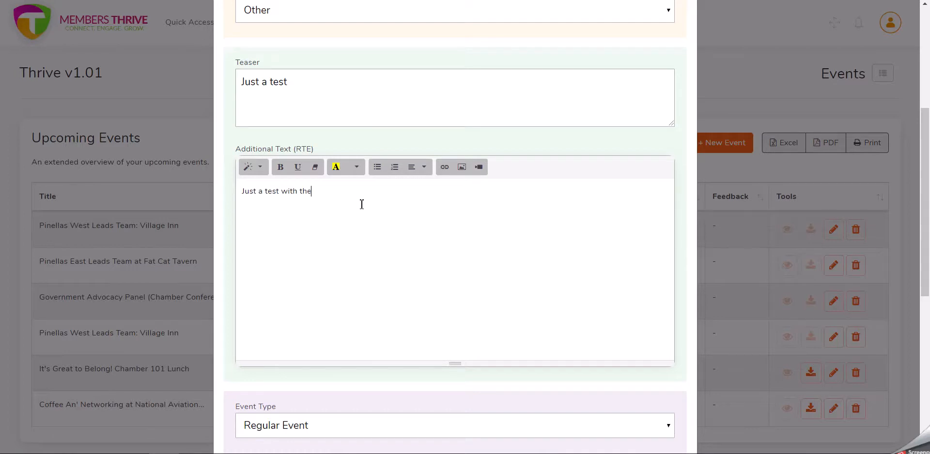
{"action": "type", "text": " RTE Editor"}
- Make the word Editor bold in the additional text
{"action": "left_click_drag", "start_coordinate": [362, 204], "coordinate": [332, 193]}
{"action": "key", "text": "ctrl+b"}
{"action": "double_click", "coordinate": [324, 194]}
{"action": "left_click", "coordinate": [299, 167]}
{"action": "left_click", "coordinate": [395, 197]}
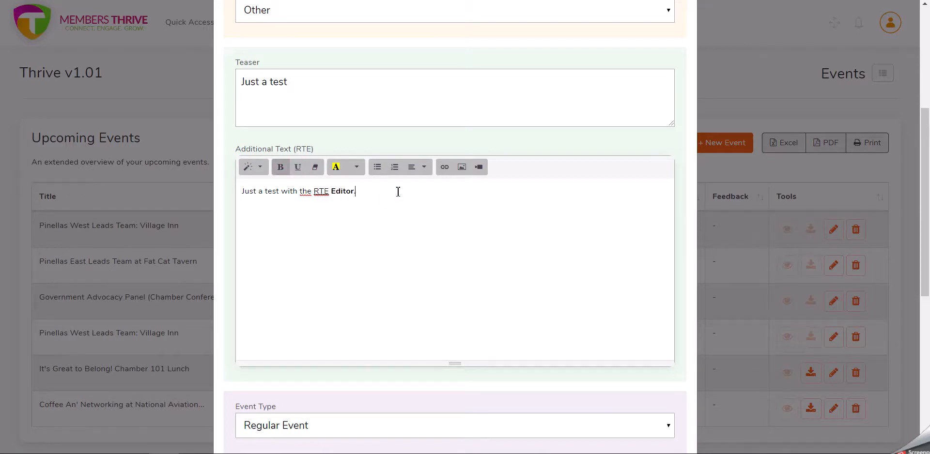
- Check the Event Type options, keeping Regular Event
{"action": "scroll", "coordinate": [604, 249], "scroll_direction": "down", "scroll_amount": 5}
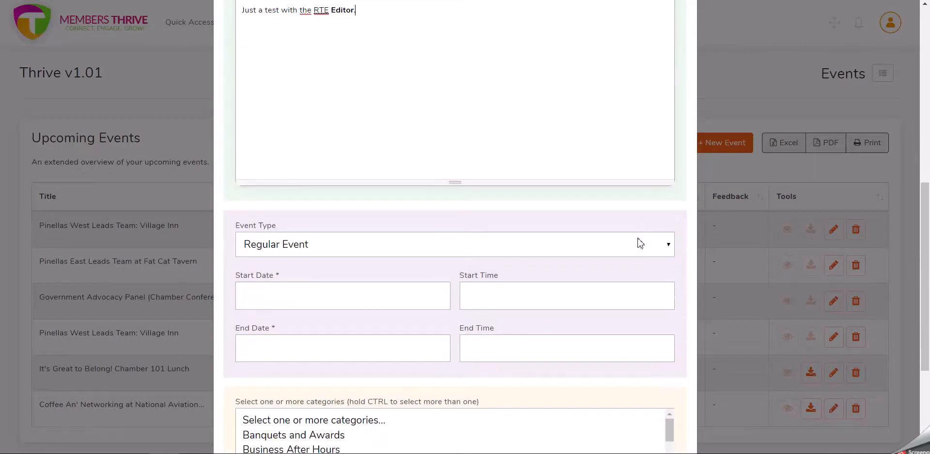
{"action": "left_click", "coordinate": [369, 184]}
{"action": "scroll", "coordinate": [368, 179], "scroll_direction": "down", "scroll_amount": 1}
{"action": "left_click", "coordinate": [353, 121]}
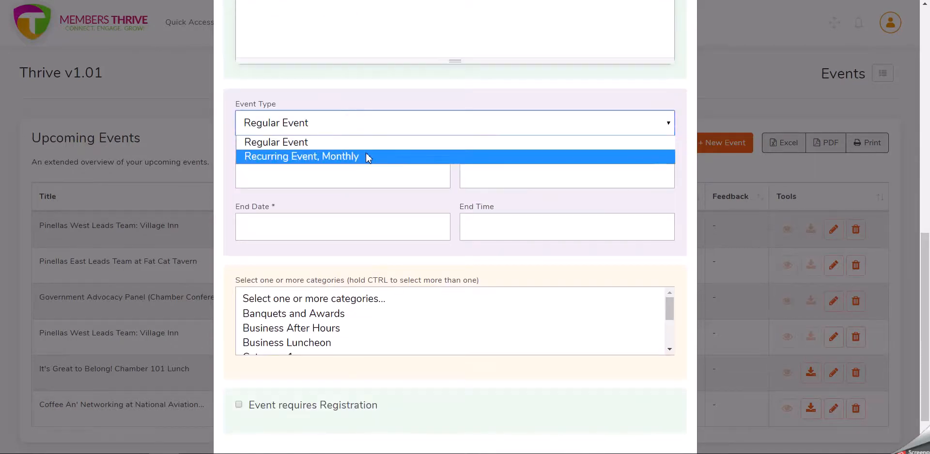
{"action": "left_click", "coordinate": [363, 100]}
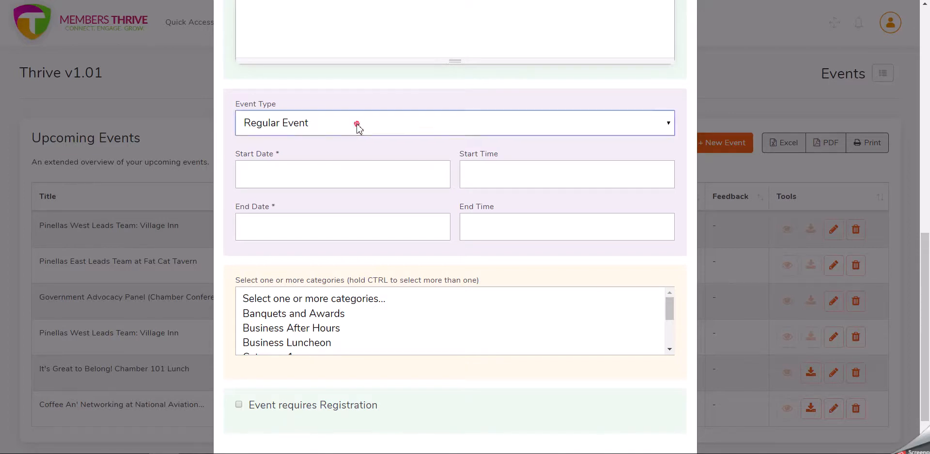
{"action": "left_click", "coordinate": [359, 129]}
{"action": "left_click", "coordinate": [367, 97]}
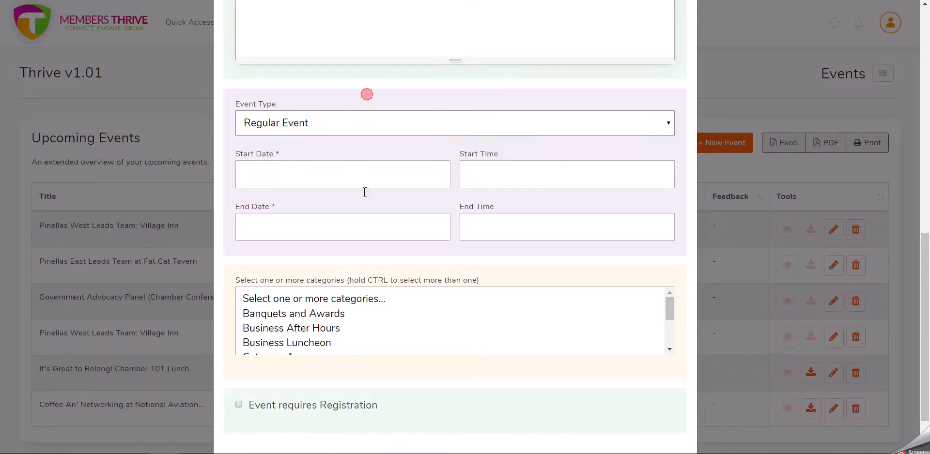
- Set the start date to 09/01/2020 using the date picker
{"action": "left_click", "coordinate": [326, 180]}
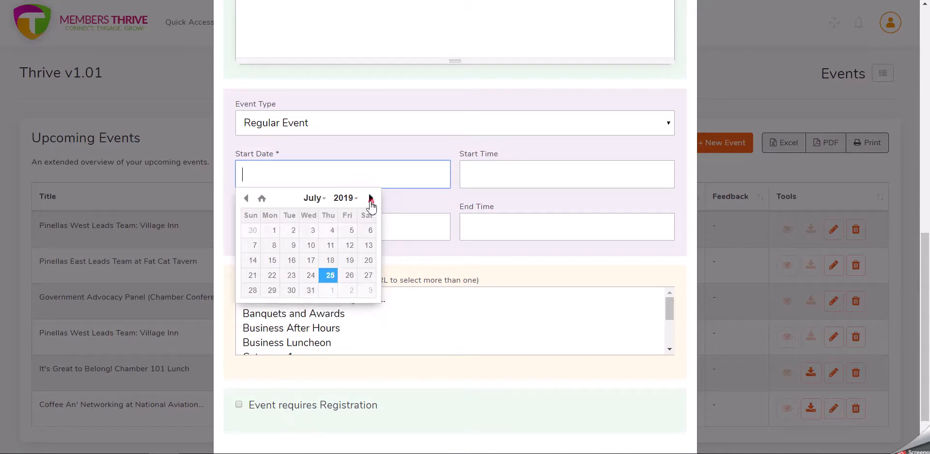
{"action": "left_click", "coordinate": [370, 198]}
{"action": "left_click", "coordinate": [370, 199]}
{"action": "left_click", "coordinate": [370, 198]}
{"action": "left_click", "coordinate": [370, 199]}
{"action": "left_click", "coordinate": [370, 199]}
{"action": "left_click", "coordinate": [370, 198]}
{"action": "left_click", "coordinate": [370, 199]}
{"action": "left_click", "coordinate": [910, 331]}
{"action": "left_click", "coordinate": [365, 180]}
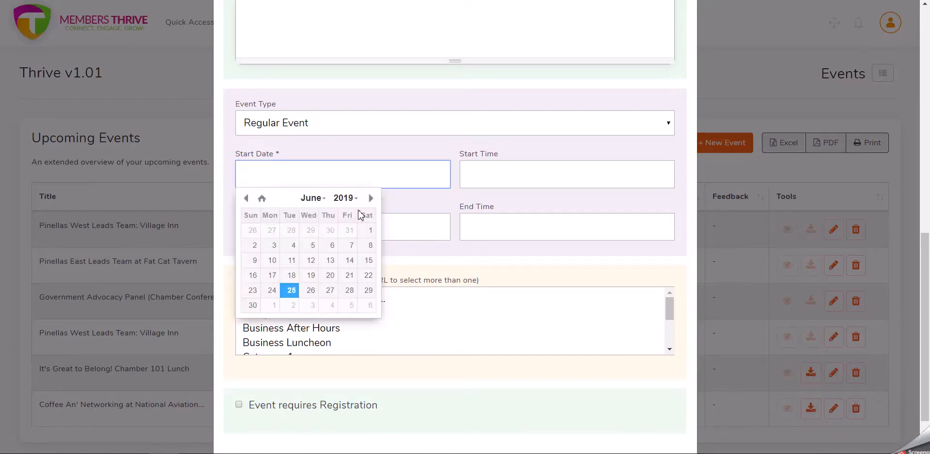
{"action": "left_click", "coordinate": [371, 198]}
{"action": "left_click", "coordinate": [371, 198]}
{"action": "left_click", "coordinate": [371, 198]}
{"action": "left_click", "coordinate": [371, 198]}
{"action": "left_click", "coordinate": [370, 198]}
{"action": "left_click", "coordinate": [370, 198]}
{"action": "left_click", "coordinate": [371, 198]}
{"action": "left_click", "coordinate": [370, 199]}
{"action": "left_click", "coordinate": [371, 198]}
{"action": "left_click", "coordinate": [370, 199]}
{"action": "left_click", "coordinate": [371, 199]}
{"action": "left_click", "coordinate": [371, 199]}
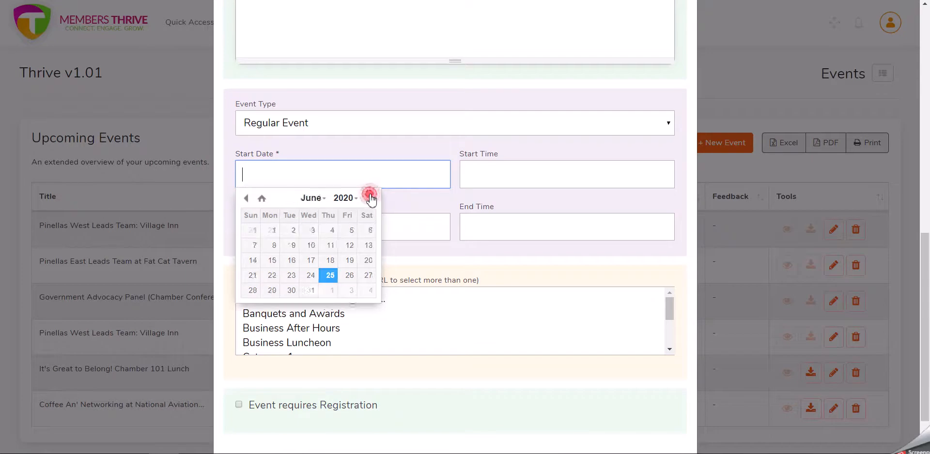
{"action": "left_click", "coordinate": [371, 199]}
{"action": "left_click", "coordinate": [371, 198]}
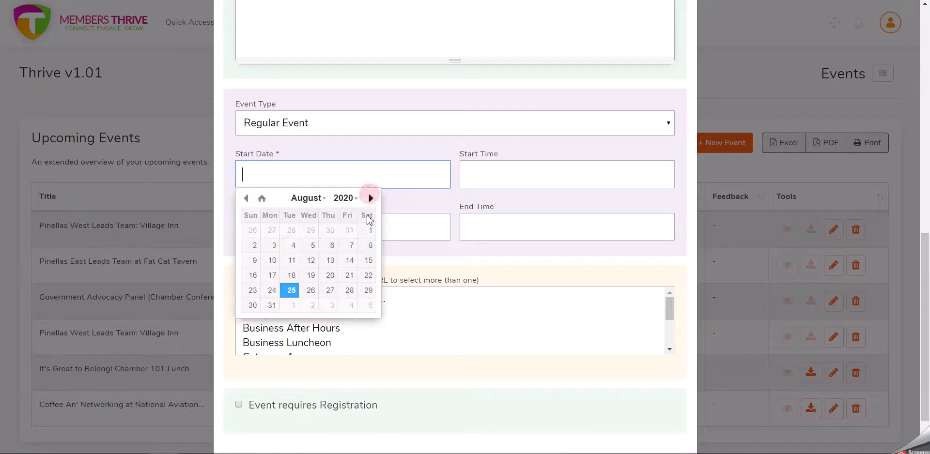
{"action": "left_click", "coordinate": [291, 306]}
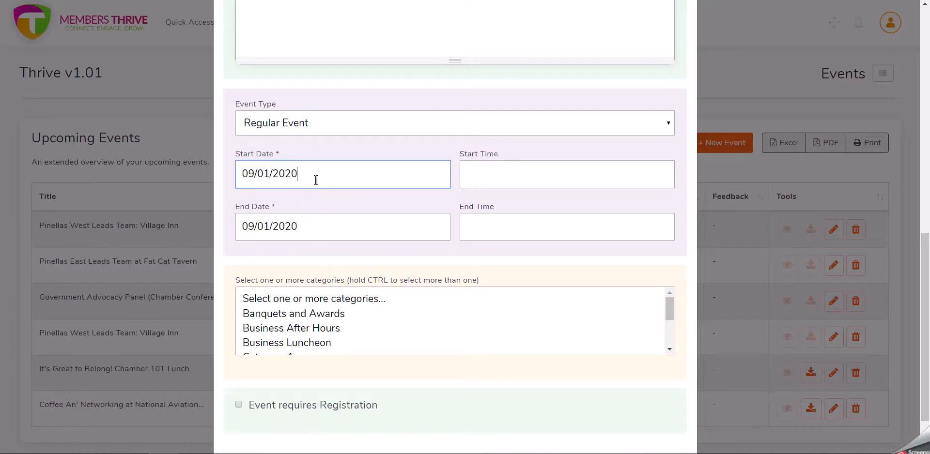
- Set the start time to 5:00 PM and the end time to 8:00 PM
{"action": "left_click", "coordinate": [507, 172]}
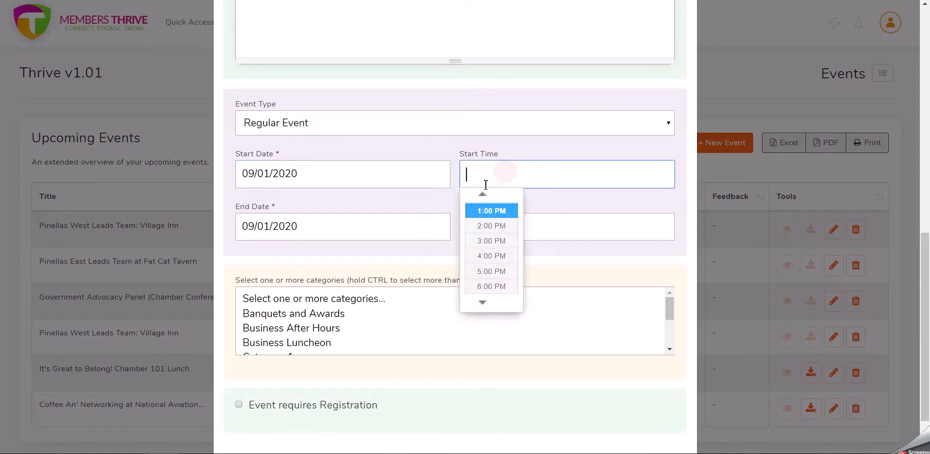
{"action": "left_click", "coordinate": [499, 286]}
{"action": "left_click", "coordinate": [498, 227]}
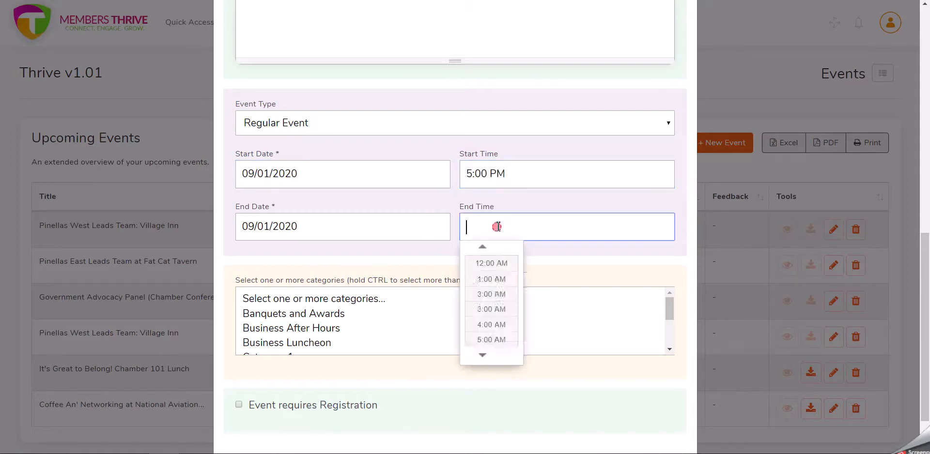
{"action": "scroll", "coordinate": [491, 330], "scroll_direction": "down", "scroll_amount": 3}
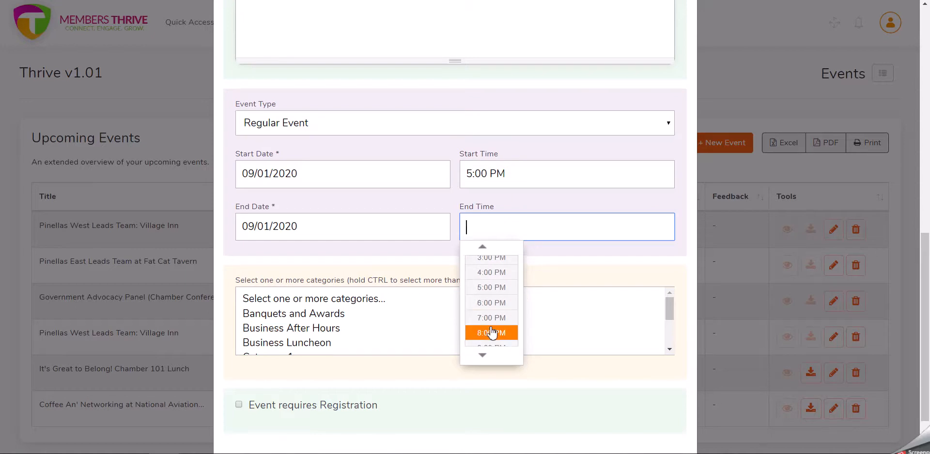
{"action": "left_click", "coordinate": [491, 333]}
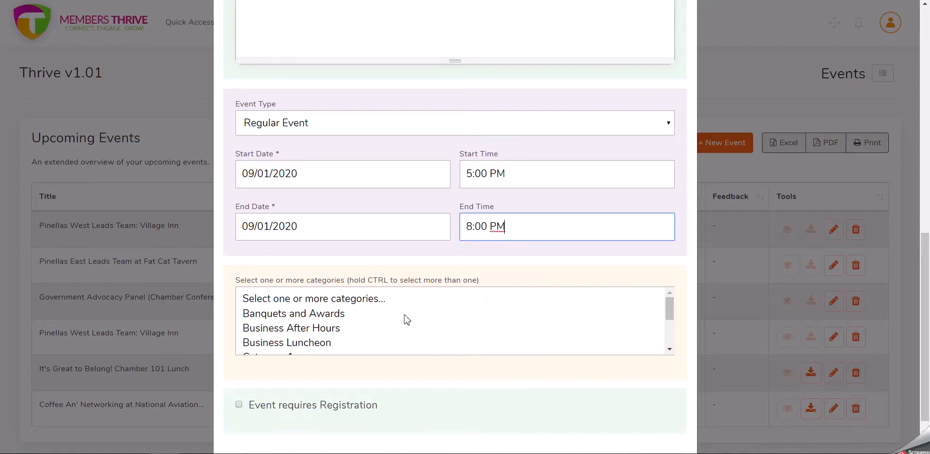
- Select the Banquets and Awards category and turn on Event requires Registration
{"action": "scroll", "coordinate": [564, 267], "scroll_direction": "down", "scroll_amount": 1}
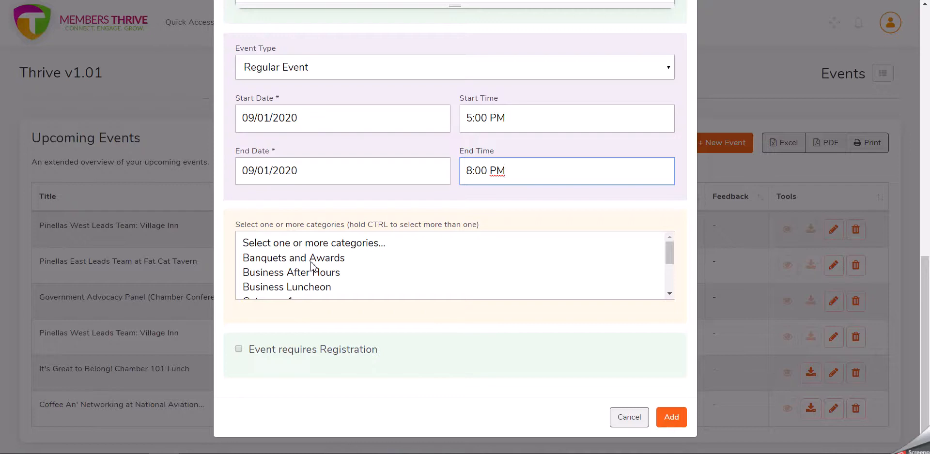
{"action": "left_click", "coordinate": [345, 259]}
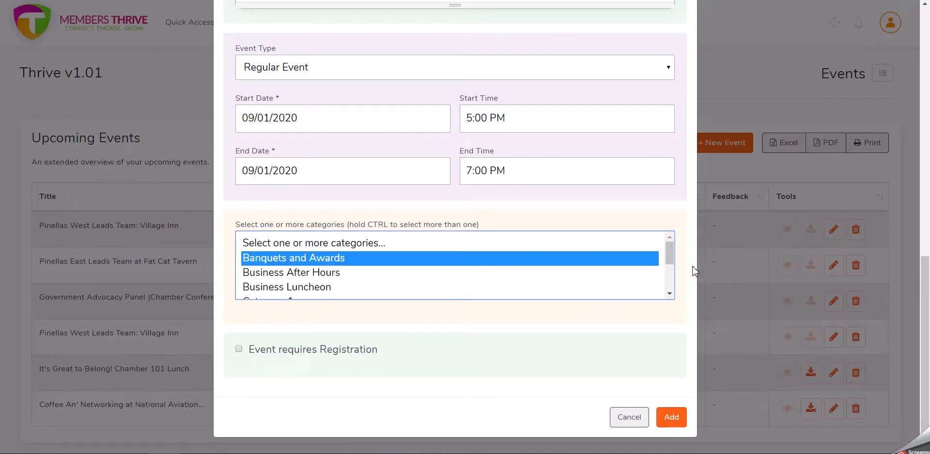
{"action": "left_click", "coordinate": [239, 350]}
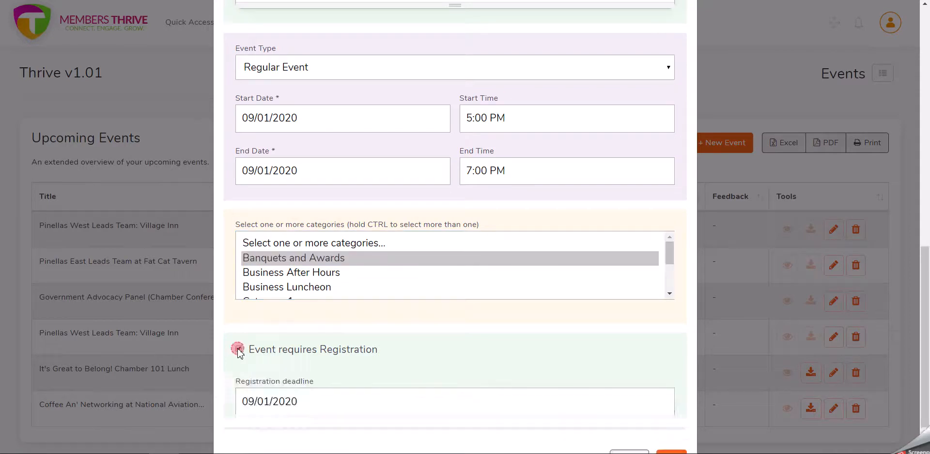
- Enter This event has passed. as the deadline exceeded message
{"action": "scroll", "coordinate": [542, 324], "scroll_direction": "down", "scroll_amount": 3}
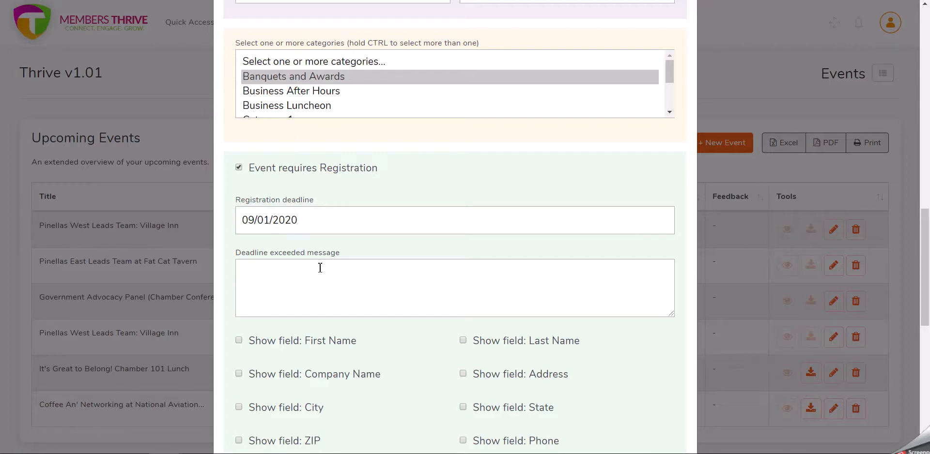
{"action": "scroll", "coordinate": [329, 271], "scroll_direction": "down", "scroll_amount": 1}
{"action": "left_click", "coordinate": [301, 220]}
{"action": "type", "text": "This event has passed."}
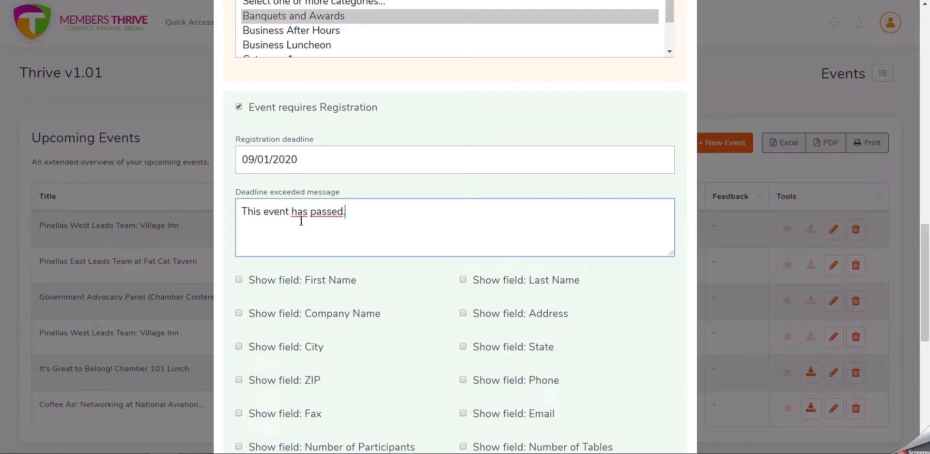
- Show the First Name, Last Name, Company Name, Address, City, State, ZIP and Number of Participants fields
{"action": "scroll", "coordinate": [301, 220], "scroll_direction": "down", "scroll_amount": 3}
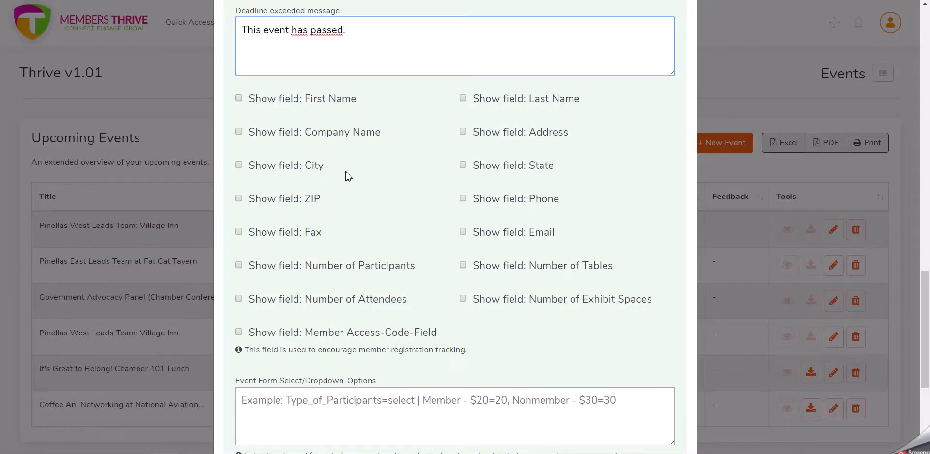
{"action": "left_click", "coordinate": [238, 98]}
{"action": "left_click", "coordinate": [463, 99]}
{"action": "left_click", "coordinate": [239, 132]}
{"action": "left_click", "coordinate": [463, 132]}
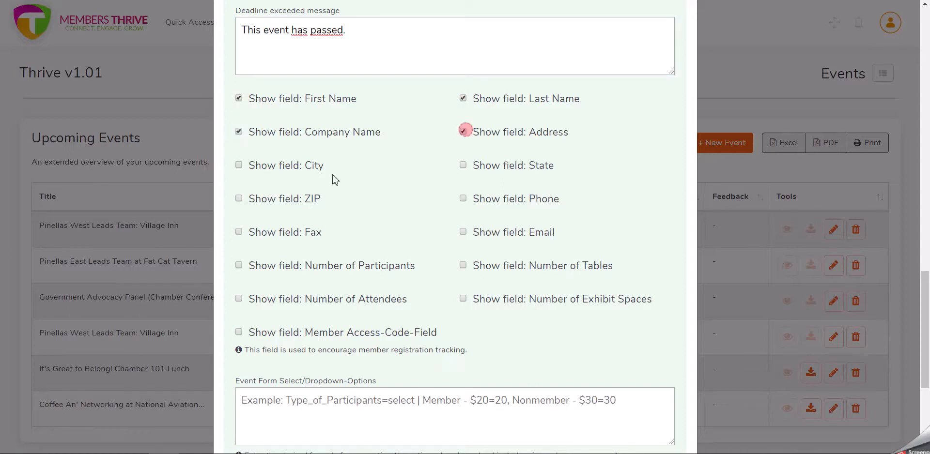
{"action": "left_click", "coordinate": [239, 165]}
{"action": "left_click", "coordinate": [462, 165]}
{"action": "left_click", "coordinate": [238, 199]}
{"action": "left_click", "coordinate": [239, 266]}
- Copy the example formula Type_of_Participants=select | Member - $20=20, Nonmember - $30=30 into the dropdown options and show the Member Access-Code-Field
{"action": "scroll", "coordinate": [686, 269], "scroll_direction": "down", "scroll_amount": 3}
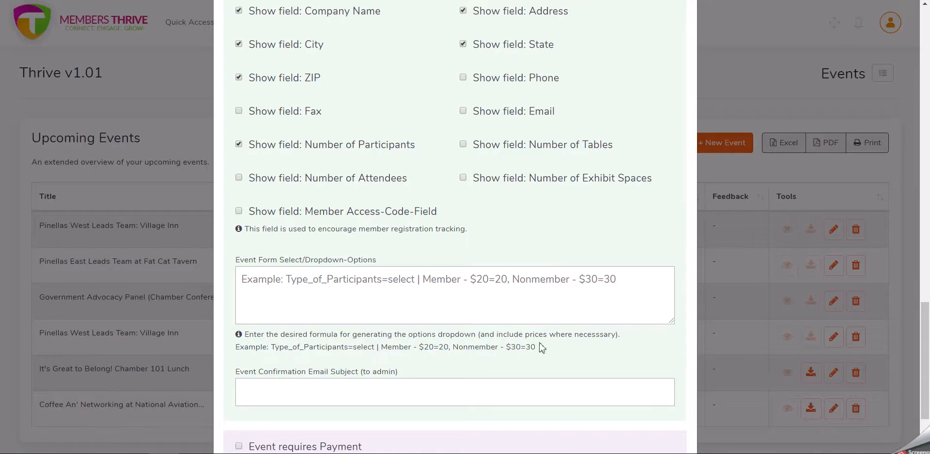
{"action": "left_click_drag", "start_coordinate": [537, 347], "coordinate": [271, 348]}
{"action": "key", "text": "ctrl+c"}
{"action": "left_click", "coordinate": [652, 284]}
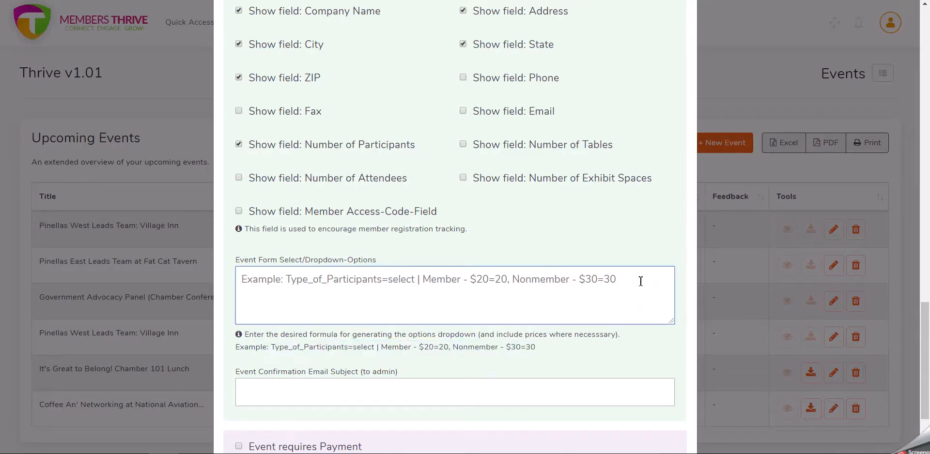
{"action": "key", "text": "ctrl+v"}
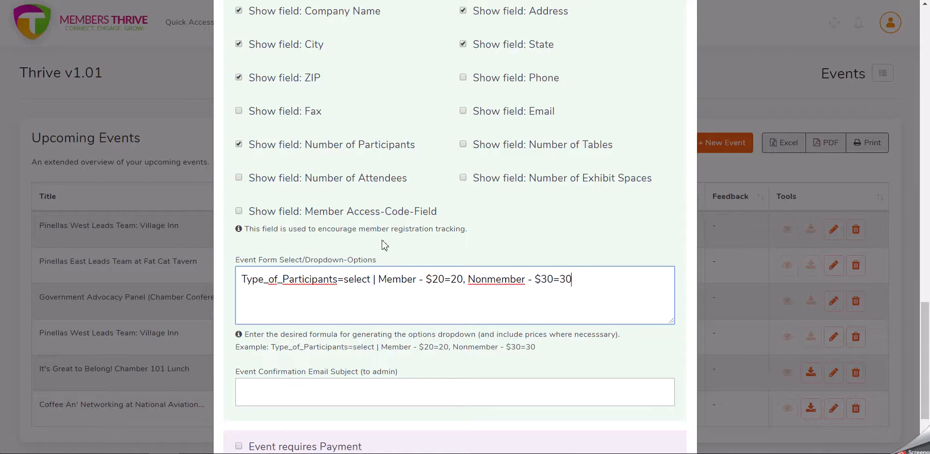
{"action": "left_click", "coordinate": [239, 212]}
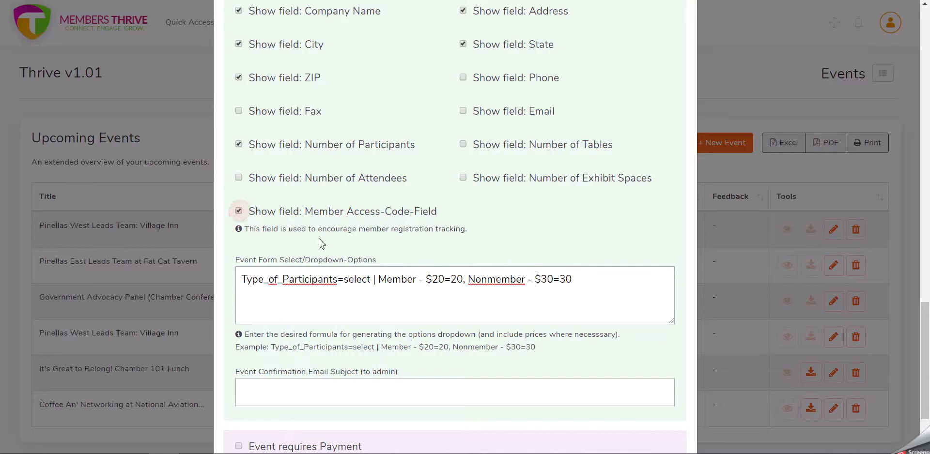